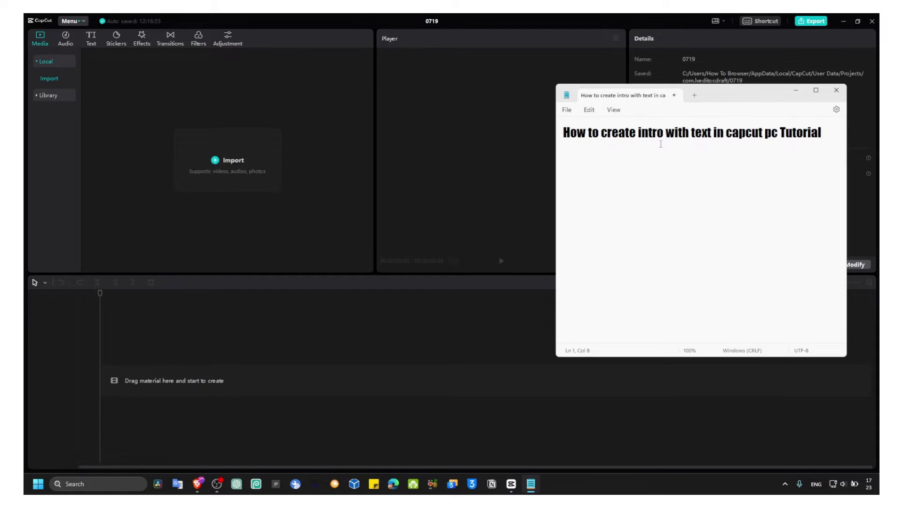
Place the .mkv screen recording on the timeline, then separate its audio and delete the audio track.
{"action": "left_click", "coordinate": [795, 91]}
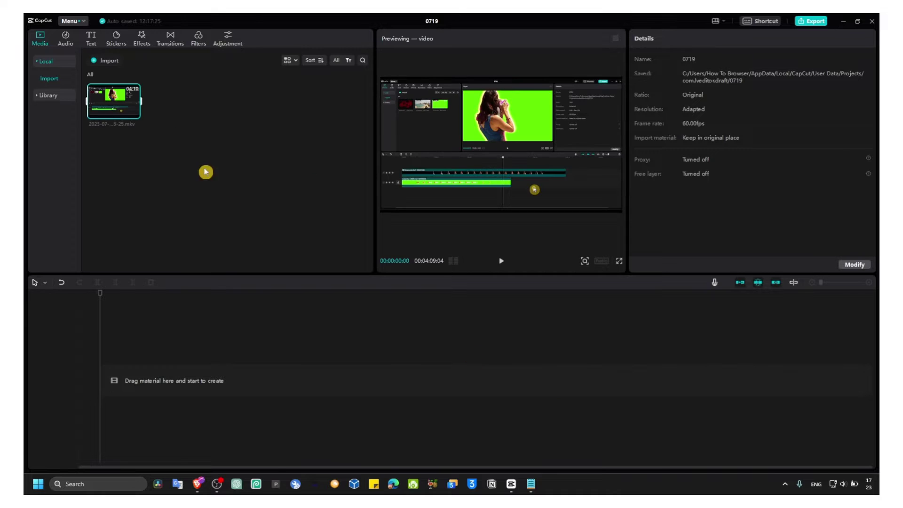
{"action": "left_click_drag", "start_coordinate": [114, 100], "coordinate": [175, 392]}
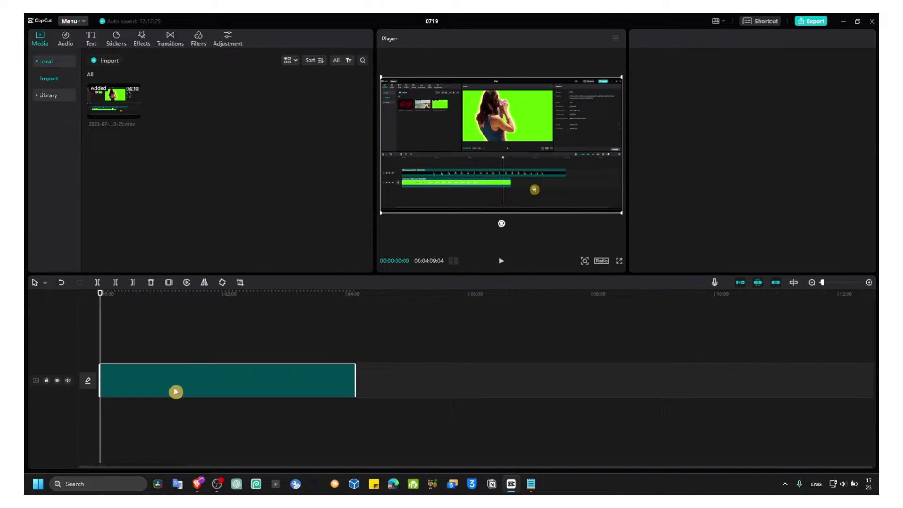
{"action": "right_click", "coordinate": [196, 390]}
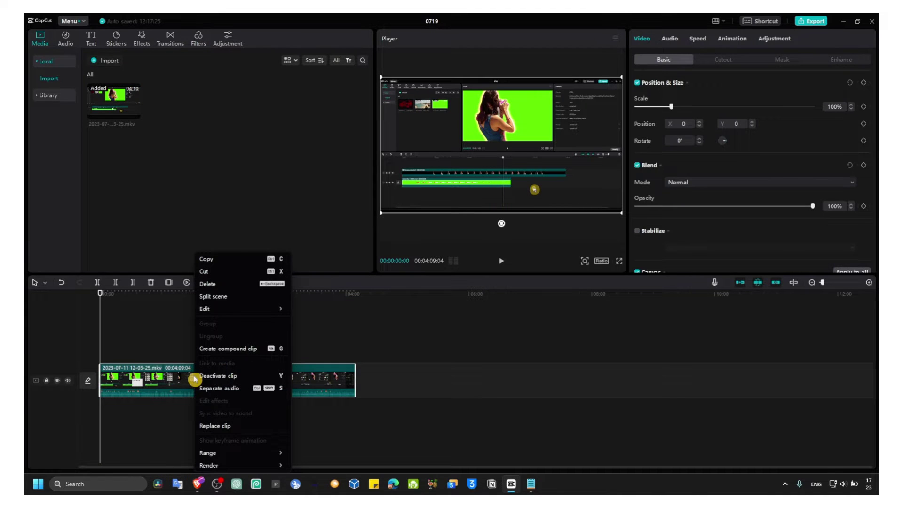
{"action": "left_click", "coordinate": [215, 389]}
{"action": "left_click", "coordinate": [228, 412]}
{"action": "key", "text": "Delete"}
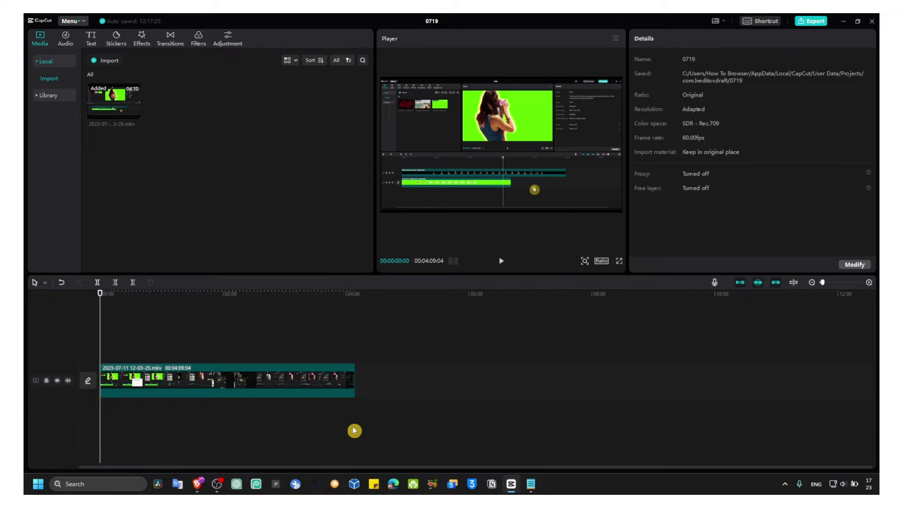
{"action": "left_click", "coordinate": [359, 487]}
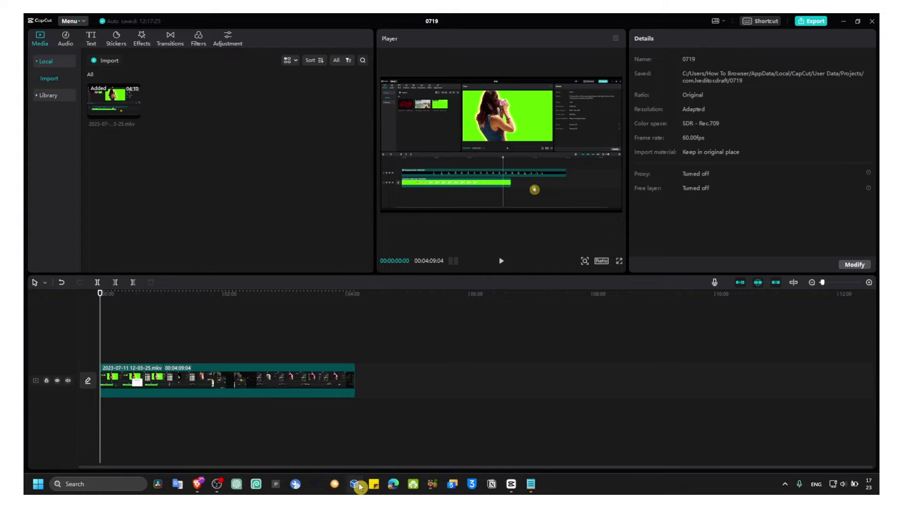
{"action": "left_click", "coordinate": [362, 317]}
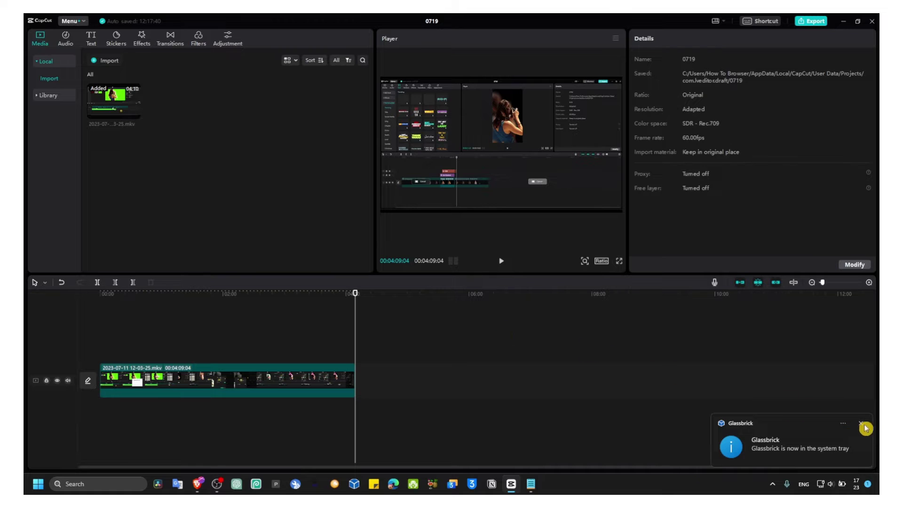
{"action": "left_click_drag", "start_coordinate": [331, 292], "coordinate": [100, 313]}
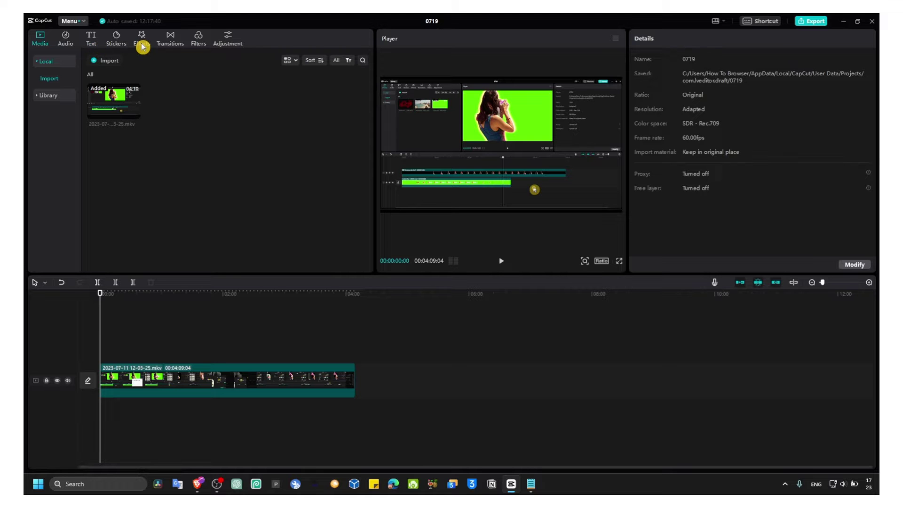
Split the video clip at 00:00:05:13 and add the Rotate CCW II transition at the cut.
{"action": "left_click", "coordinate": [168, 46]}
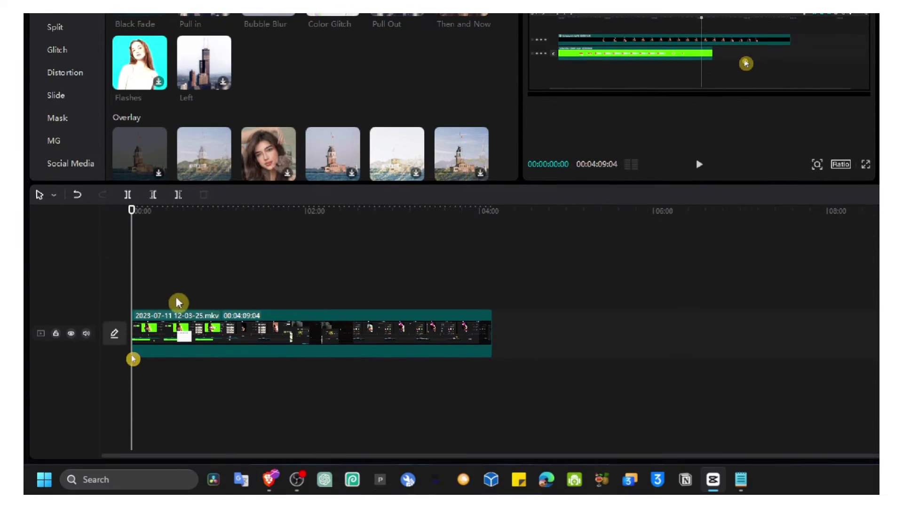
{"action": "left_click", "coordinate": [178, 324]}
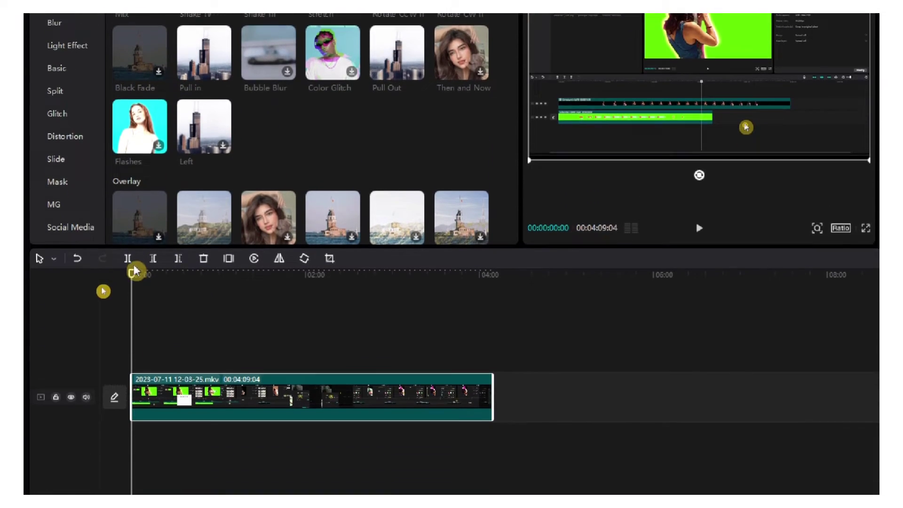
{"action": "left_click", "coordinate": [139, 274]}
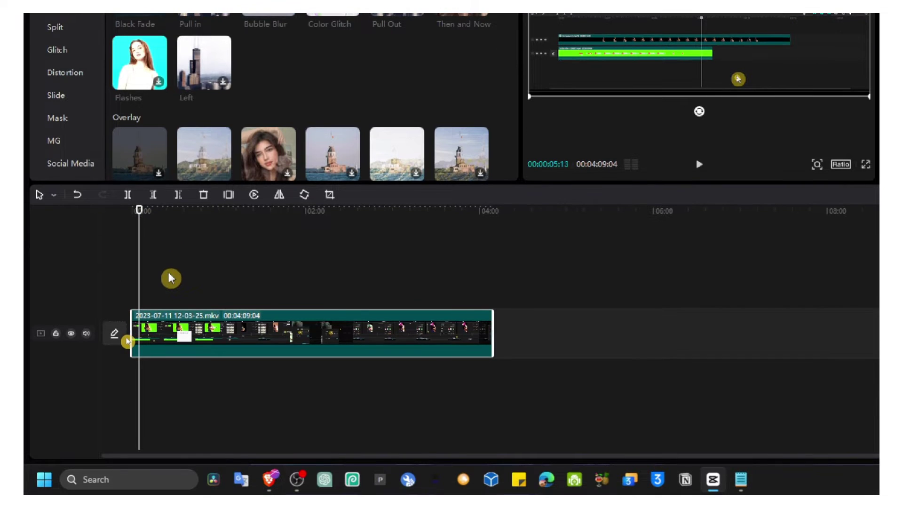
{"action": "key", "text": "ctrl+b"}
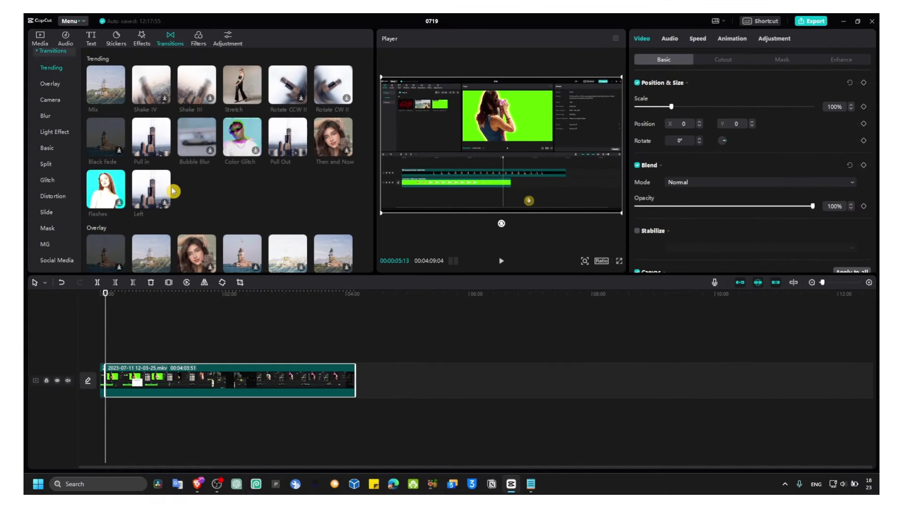
{"action": "left_click_drag", "start_coordinate": [287, 105], "coordinate": [112, 376]}
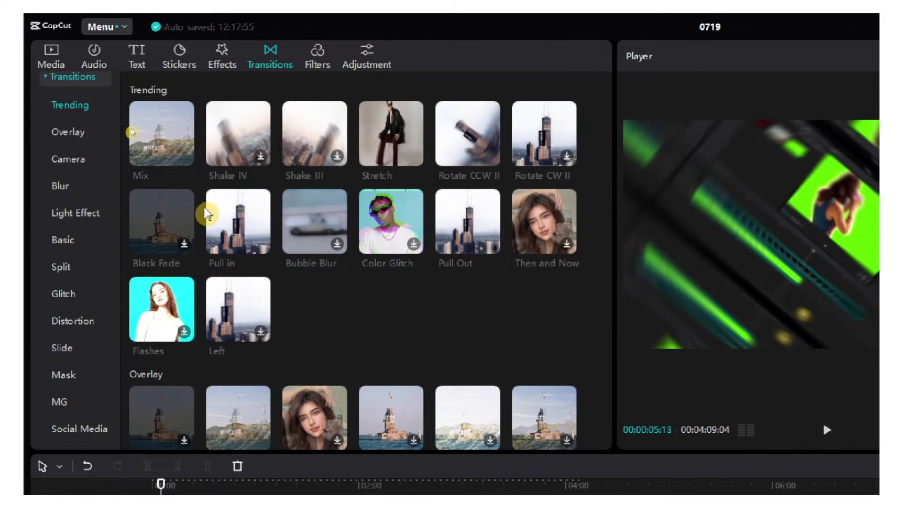
Add a default text clip above the video, starting at the cut between the two clips.
{"action": "left_click", "coordinate": [47, 56]}
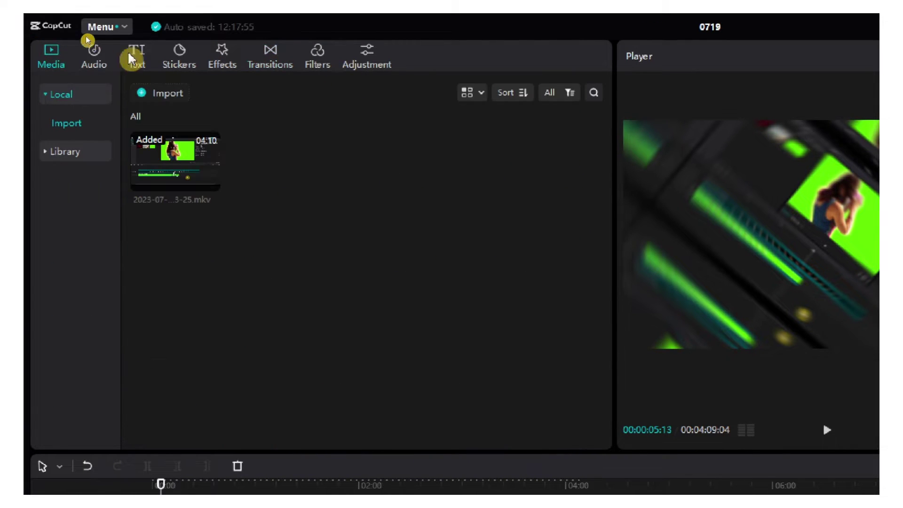
{"action": "left_click", "coordinate": [145, 59]}
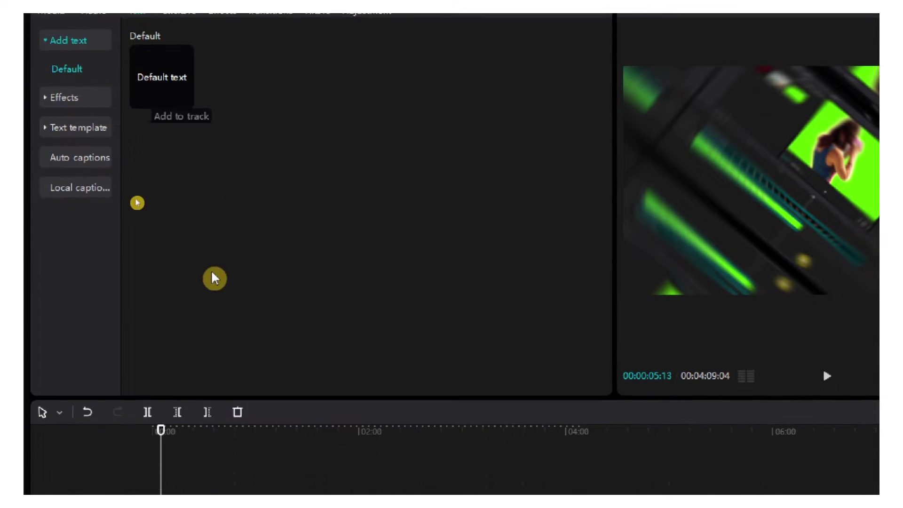
{"action": "left_click", "coordinate": [182, 99]}
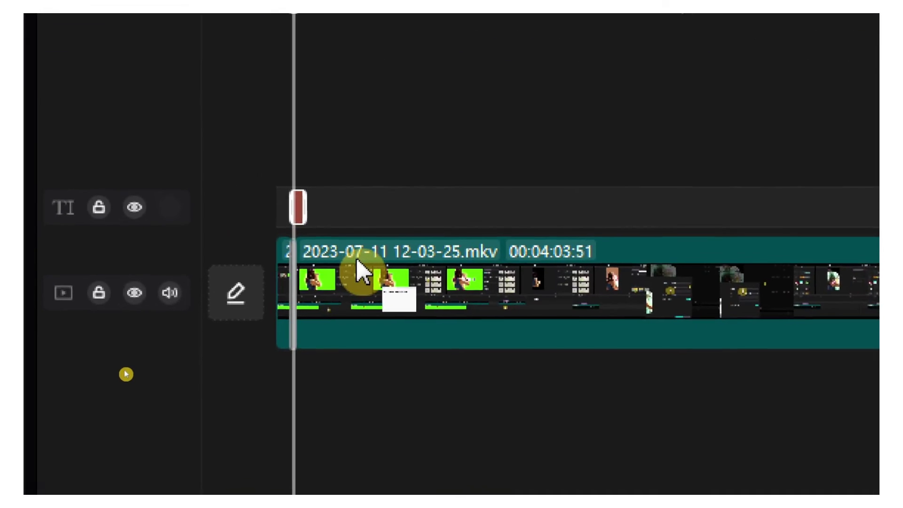
{"action": "scroll", "coordinate": [371, 211], "scroll_direction": "up", "scroll_amount": 5}
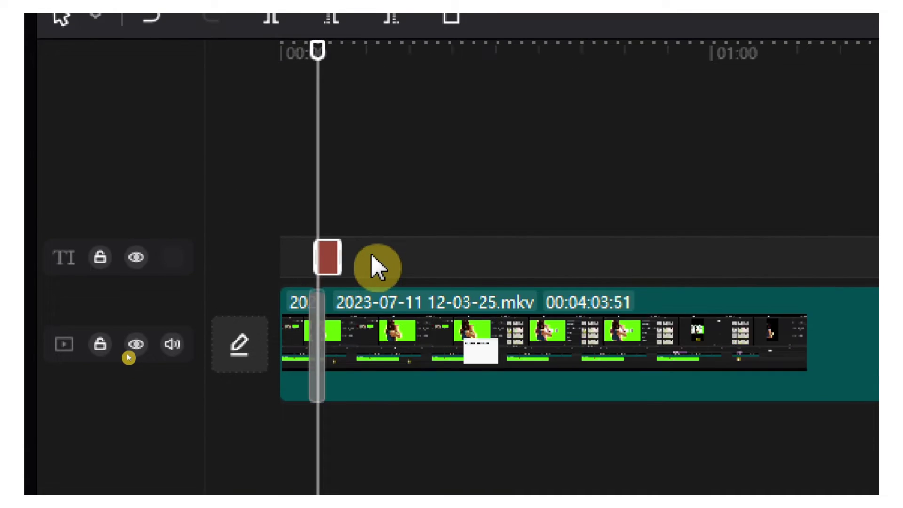
With the playhead just after the transition, set the title text to "Hello" and apply the yellow preset style with black outline.
{"action": "left_click_drag", "start_coordinate": [353, 247], "coordinate": [358, 248]}
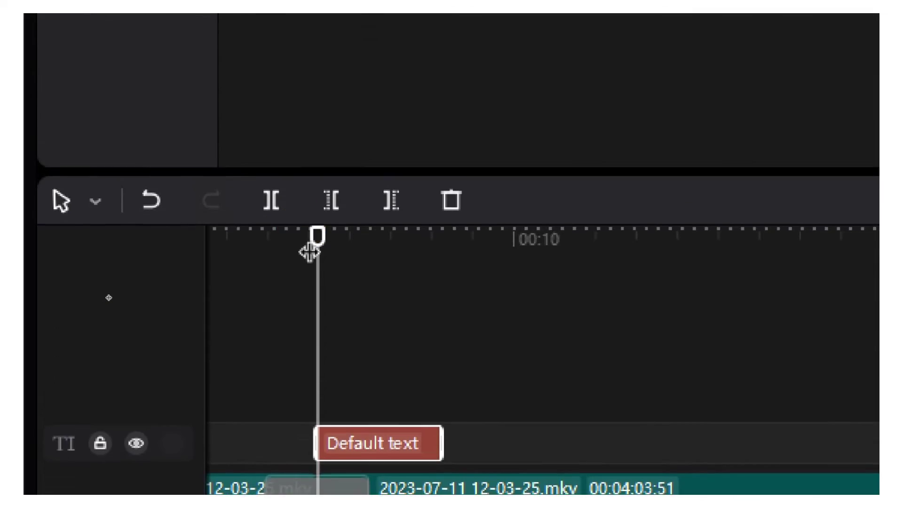
{"action": "left_click_drag", "start_coordinate": [312, 54], "coordinate": [391, 125]}
{"action": "left_click_drag", "start_coordinate": [392, 281], "coordinate": [544, 292]}
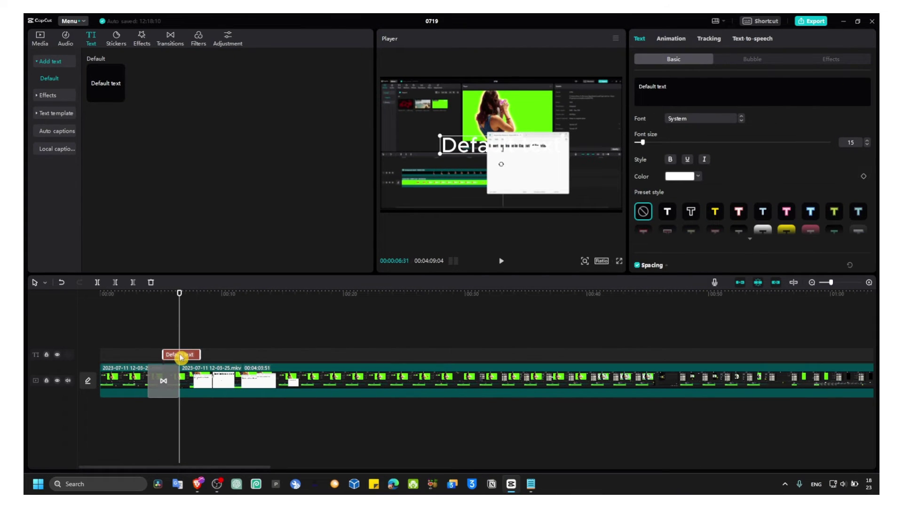
{"action": "left_click", "coordinate": [181, 355]}
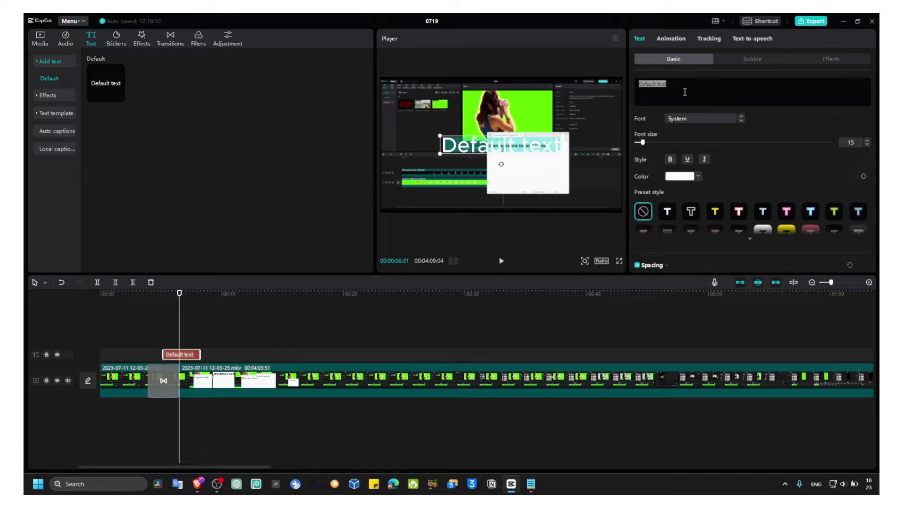
{"action": "key", "text": "Caps_Lock"}
{"action": "type", "text": "Hello"}
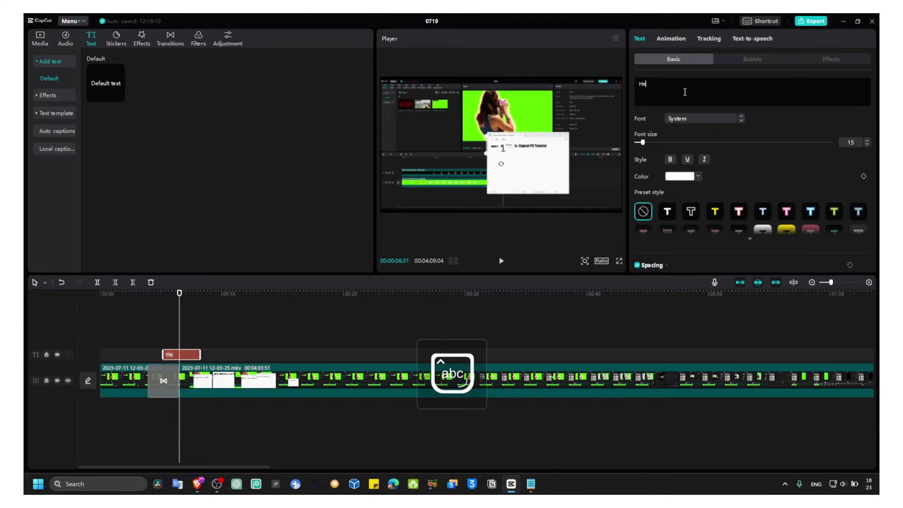
{"action": "left_click", "coordinate": [714, 211]}
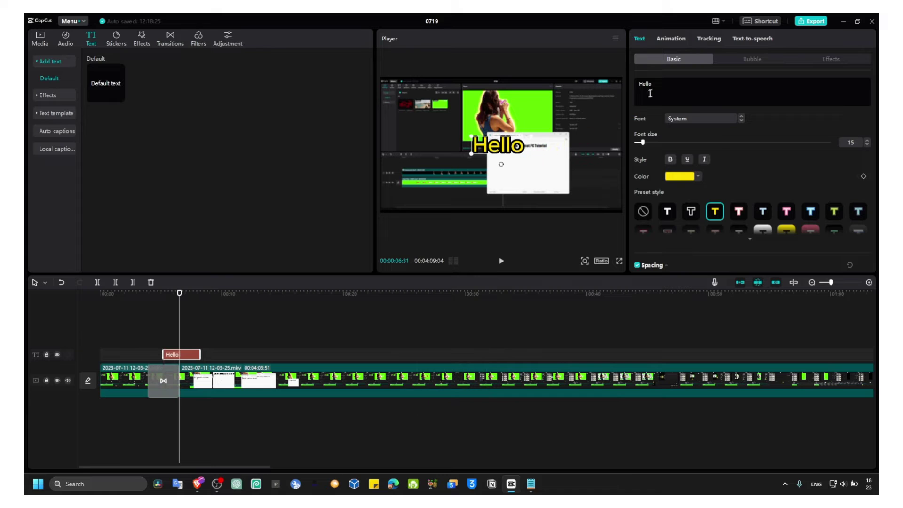
Replace the title's text with "How to create".
{"action": "left_click_drag", "start_coordinate": [663, 85], "coordinate": [584, 88]}
{"action": "key", "text": "Caps_Lock"}
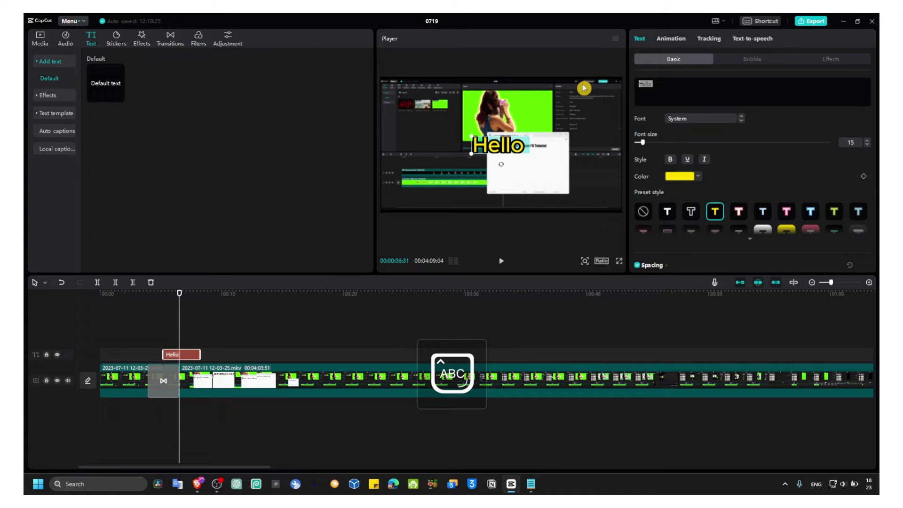
{"action": "type", "text": "H"}
{"action": "key", "text": "Caps_Lock"}
{"action": "type", "text": "ow to bro"}
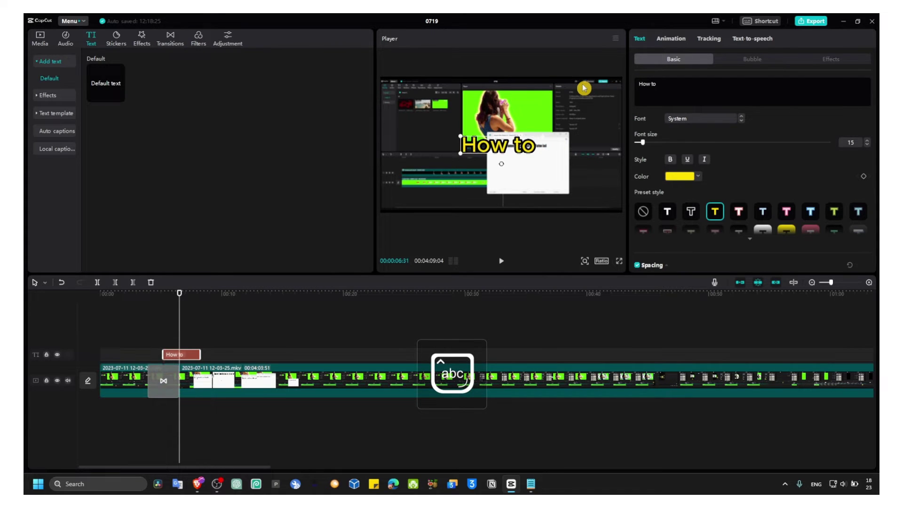
{"action": "key", "text": "BackSpace"}
{"action": "key", "text": "BackSpace"}
{"action": "key", "text": "BackSpace"}
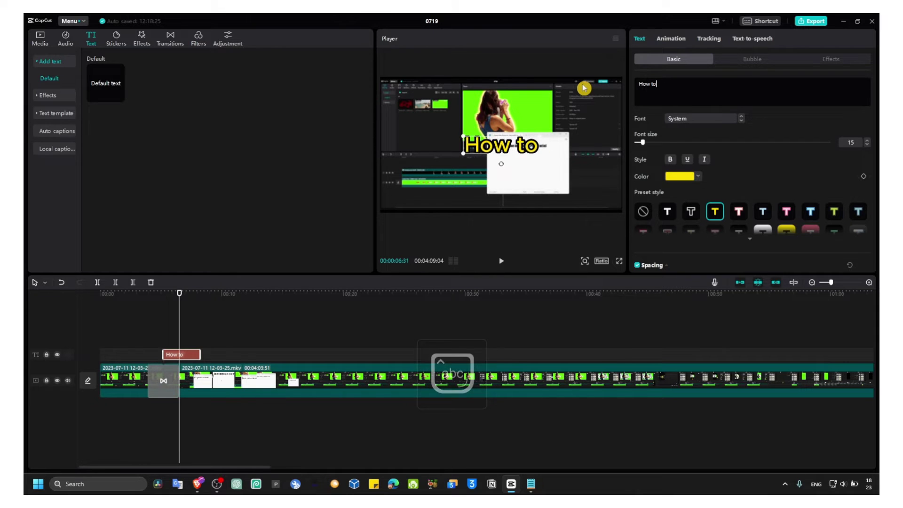
{"action": "type", "text": "create"}
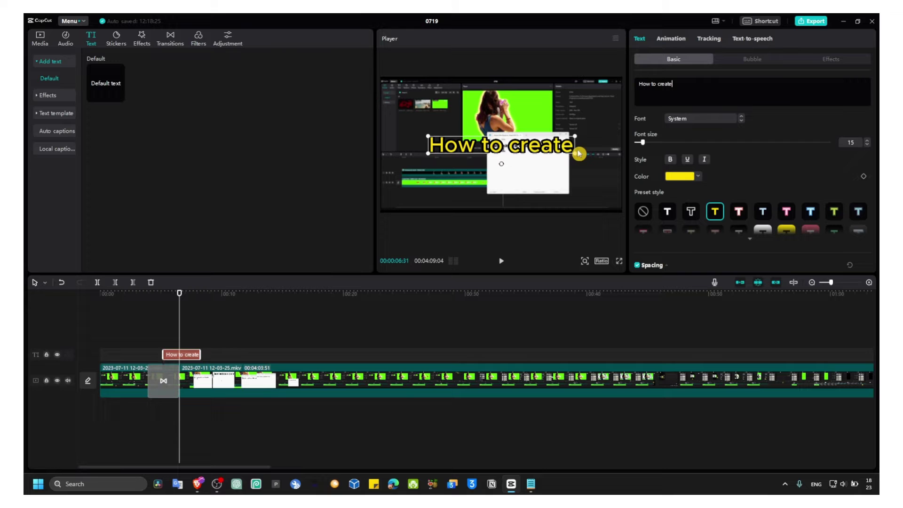
Enable the title's background with height and width at 100%, and enlarge the title so the black band spans the frame.
{"action": "left_click_drag", "start_coordinate": [575, 157], "coordinate": [561, 151]}
{"action": "scroll", "coordinate": [667, 198], "scroll_direction": "down", "scroll_amount": 5}
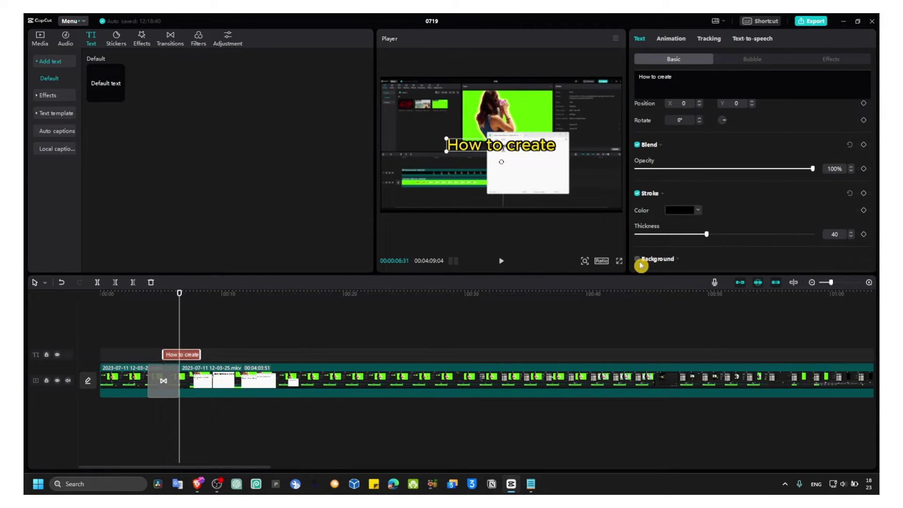
{"action": "left_click", "coordinate": [638, 259]}
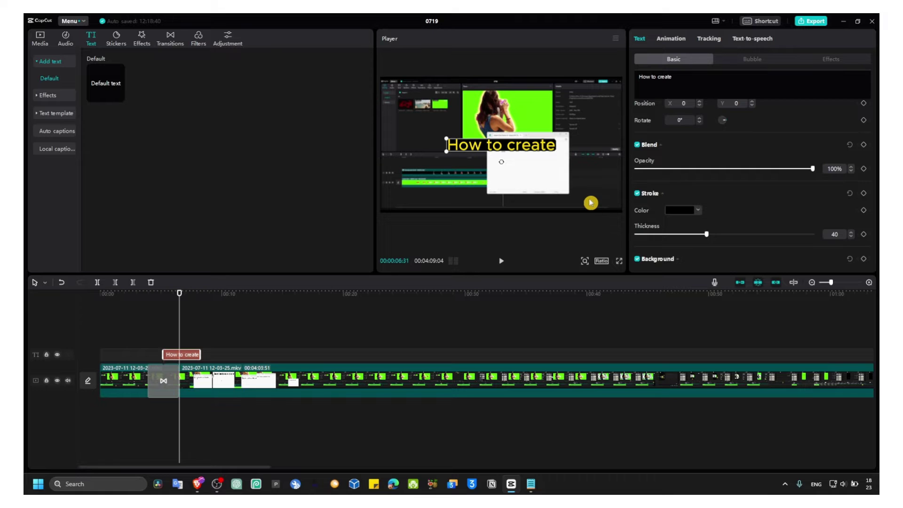
{"action": "scroll", "coordinate": [705, 221], "scroll_direction": "down", "scroll_amount": 4}
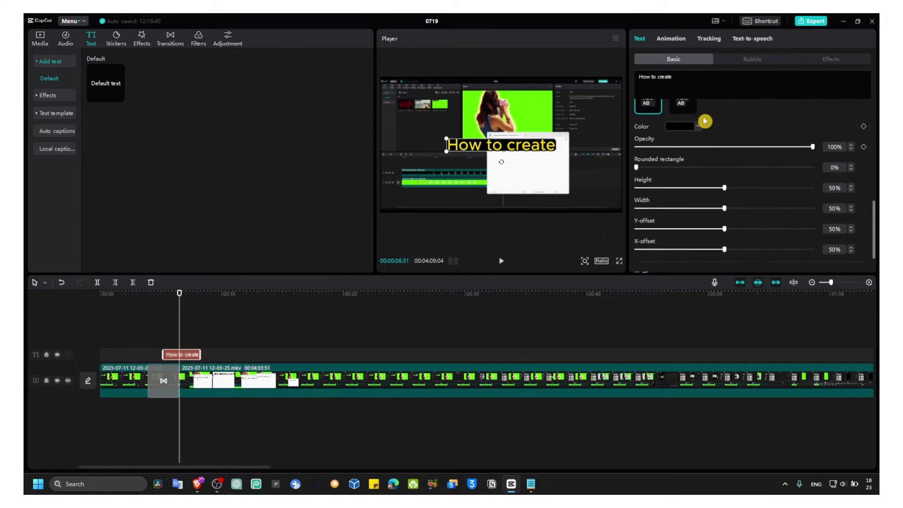
{"action": "scroll", "coordinate": [704, 121], "scroll_direction": "up", "scroll_amount": 1}
{"action": "left_click_drag", "start_coordinate": [726, 208], "coordinate": [820, 217]}
{"action": "left_click_drag", "start_coordinate": [729, 230], "coordinate": [818, 228]}
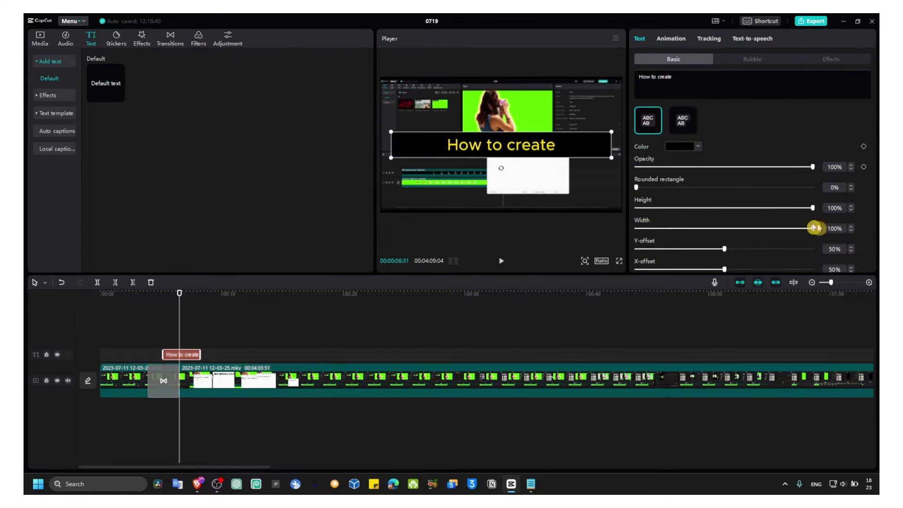
{"action": "left_click_drag", "start_coordinate": [611, 158], "coordinate": [612, 177]}
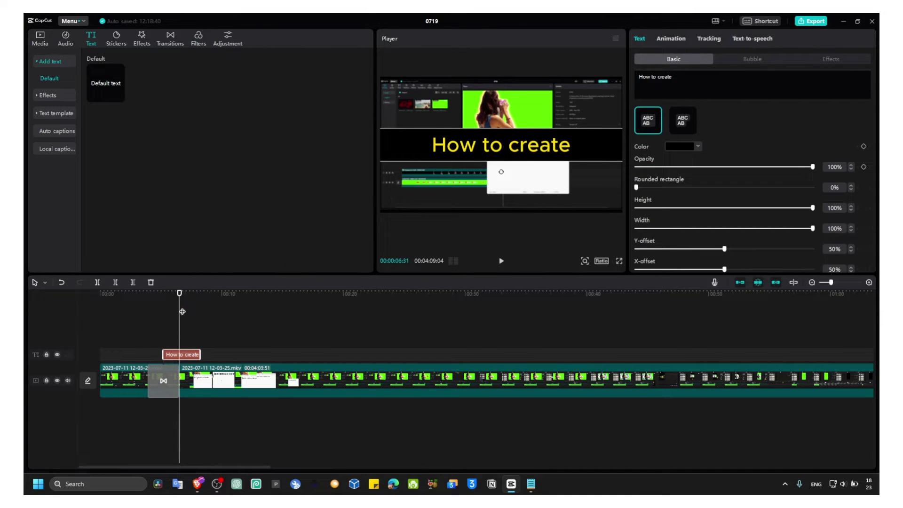
Apply the Typewriter entrance animation to the title and set its background opacity to 58%.
{"action": "left_click_drag", "start_coordinate": [181, 303], "coordinate": [163, 304]}
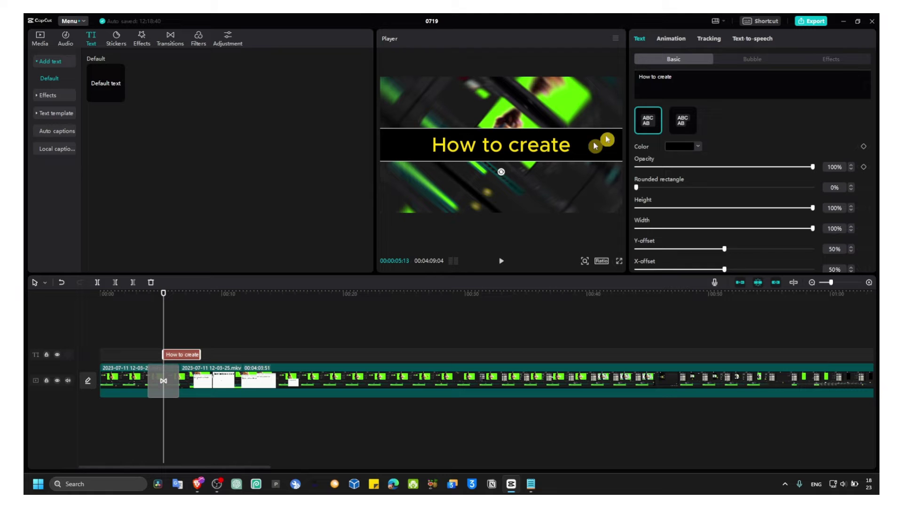
{"action": "left_click", "coordinate": [671, 40]}
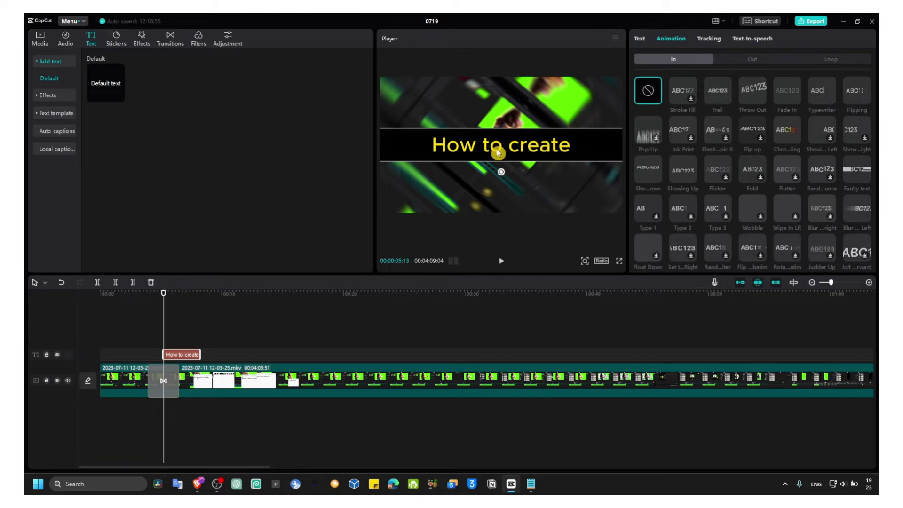
{"action": "left_click", "coordinate": [821, 92]}
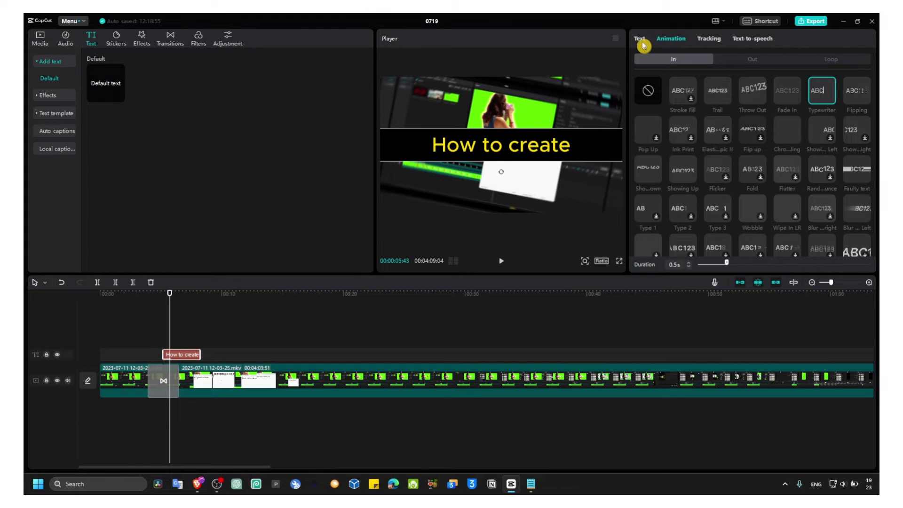
{"action": "left_click", "coordinate": [642, 43]}
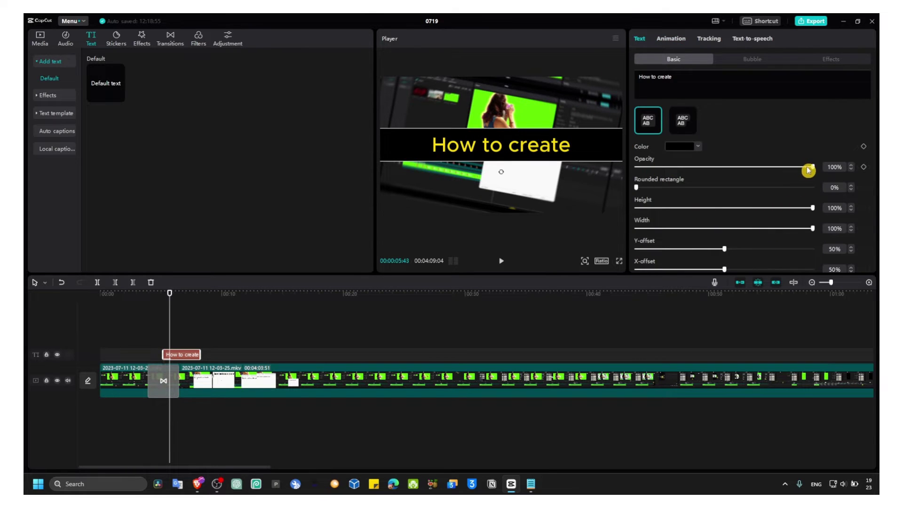
{"action": "left_click_drag", "start_coordinate": [808, 171], "coordinate": [740, 170]}
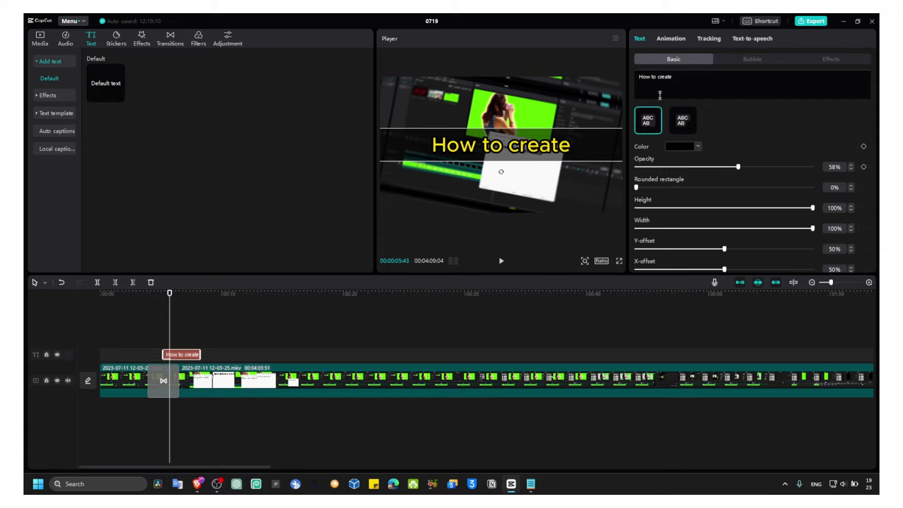
Set the "How to create" title's font to BANGERS and enlarge the title so its frame spans the full video width.
{"action": "scroll", "coordinate": [679, 117], "scroll_direction": "up", "scroll_amount": 10}
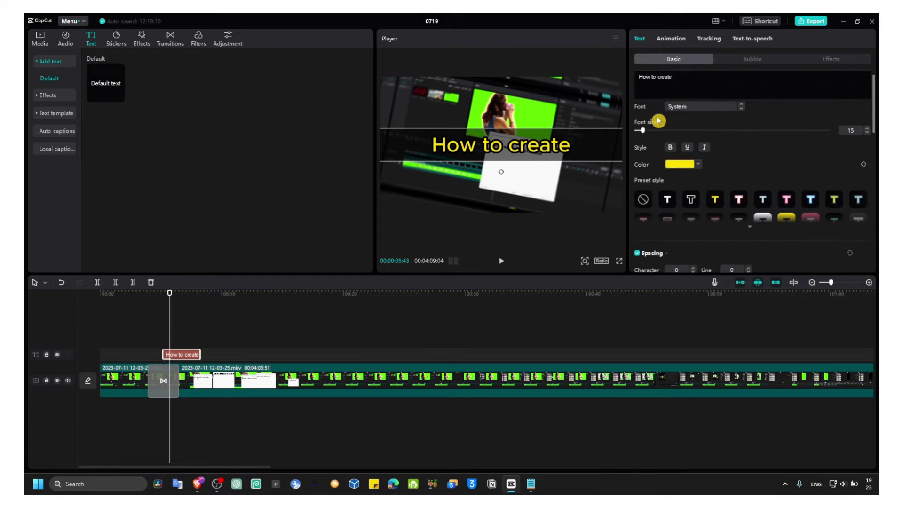
{"action": "left_click", "coordinate": [683, 123]}
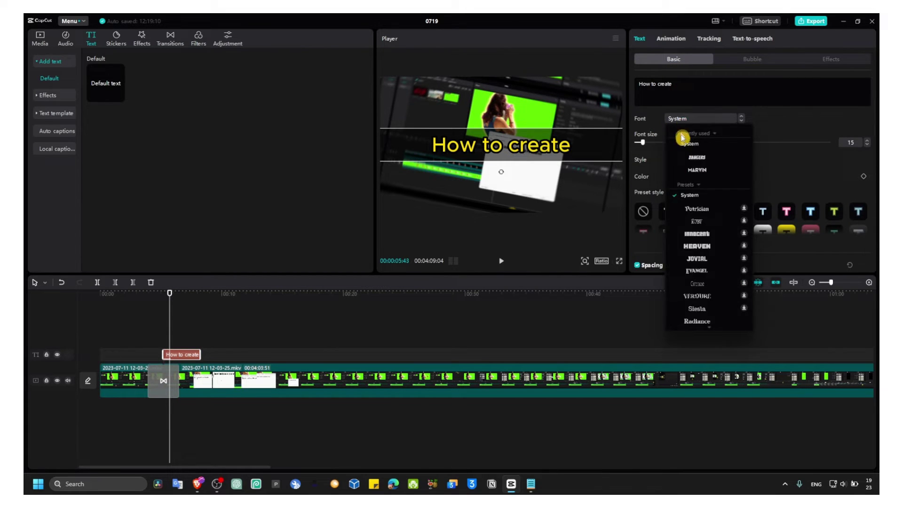
{"action": "left_click", "coordinate": [677, 162]}
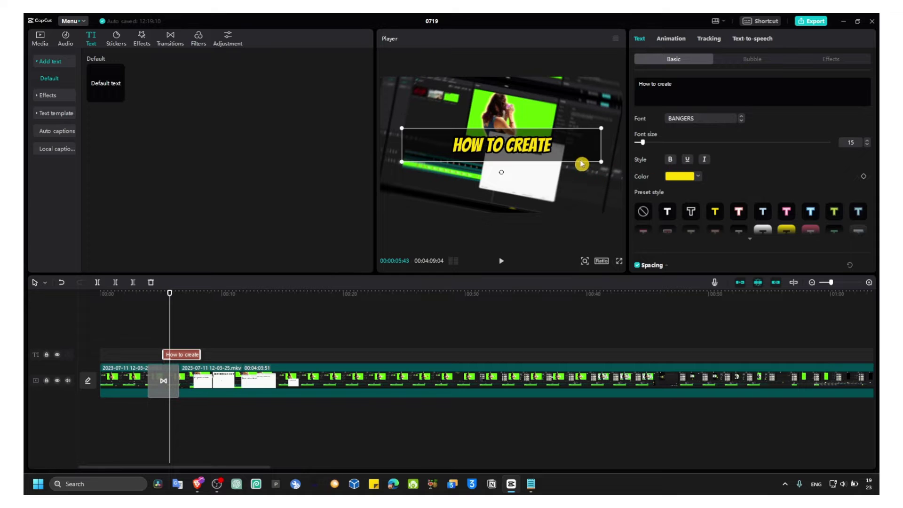
{"action": "left_click_drag", "start_coordinate": [601, 162], "coordinate": [630, 171]}
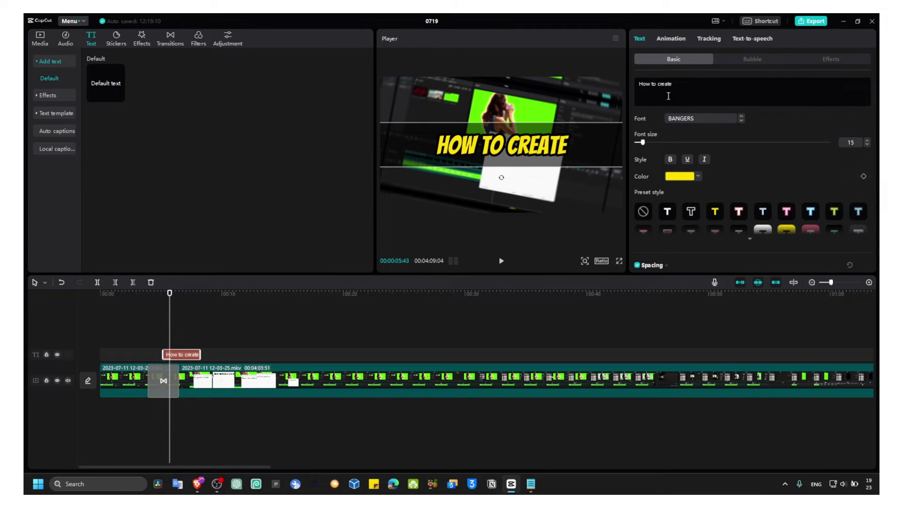
Turn off the title's background so only the outlined lettering is left over the video.
{"action": "scroll", "coordinate": [687, 180], "scroll_direction": "down", "scroll_amount": 10}
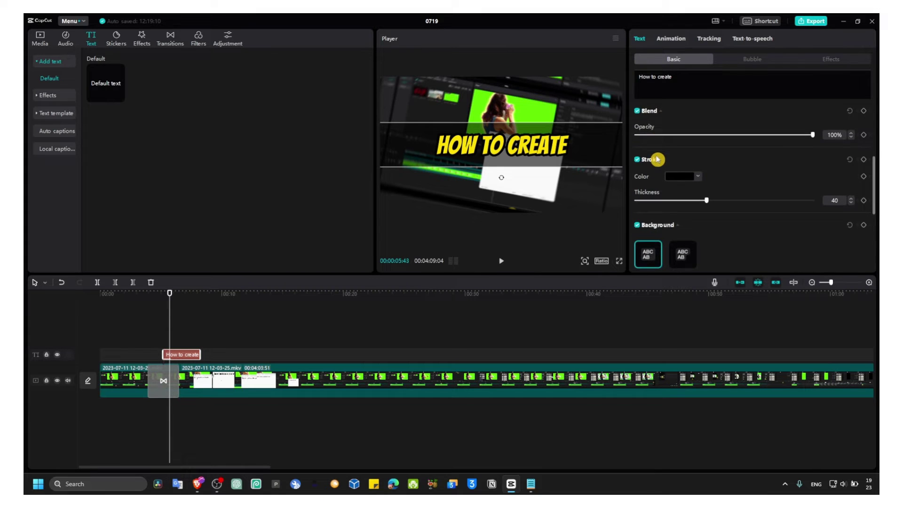
{"action": "scroll", "coordinate": [644, 179], "scroll_direction": "down", "scroll_amount": 1}
{"action": "left_click", "coordinate": [637, 195]}
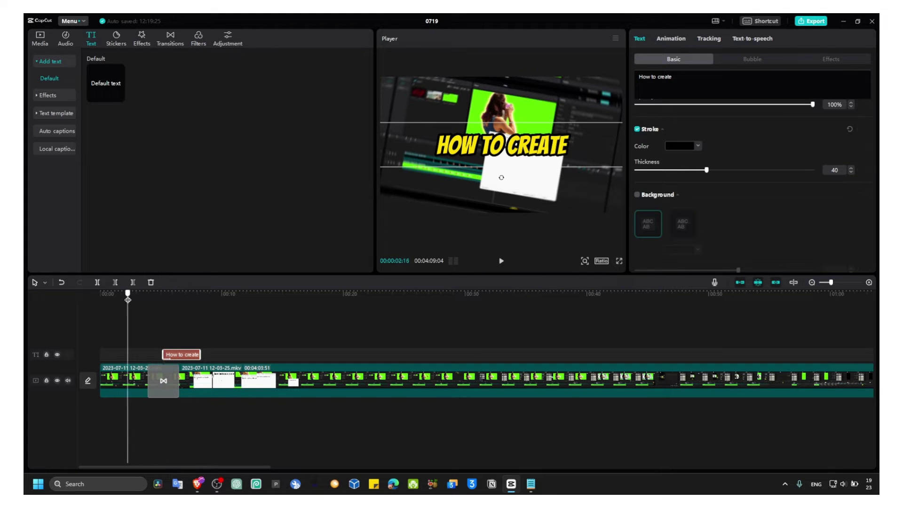
Lengthen the title's Typewriter entrance animation to a duration of 3.0 s.
{"action": "left_click", "coordinate": [215, 307]}
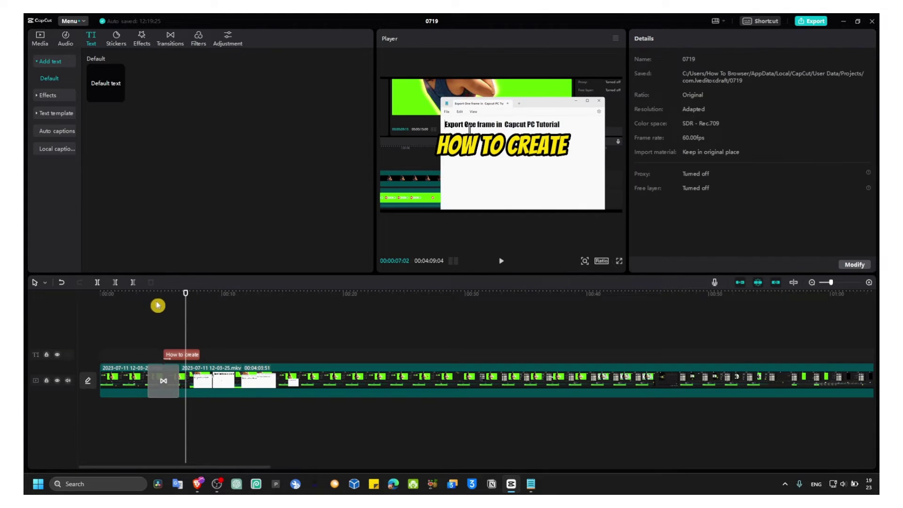
{"action": "left_click_drag", "start_coordinate": [185, 305], "coordinate": [163, 305]}
{"action": "left_click", "coordinate": [197, 355]}
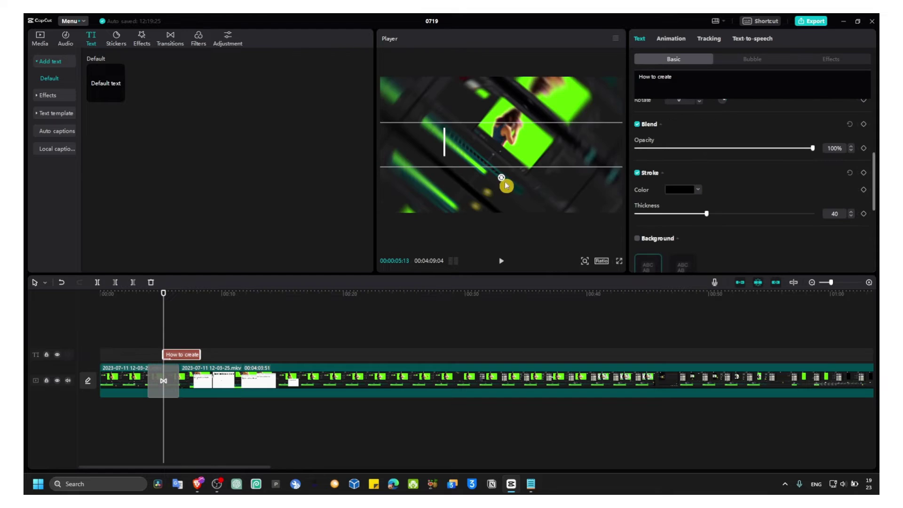
{"action": "left_click", "coordinate": [671, 38]}
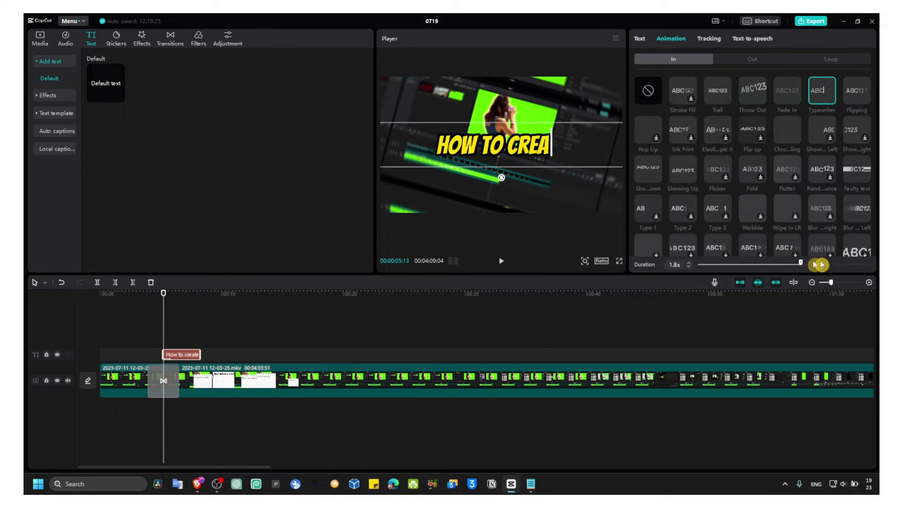
{"action": "left_click_drag", "start_coordinate": [818, 265], "coordinate": [870, 264]}
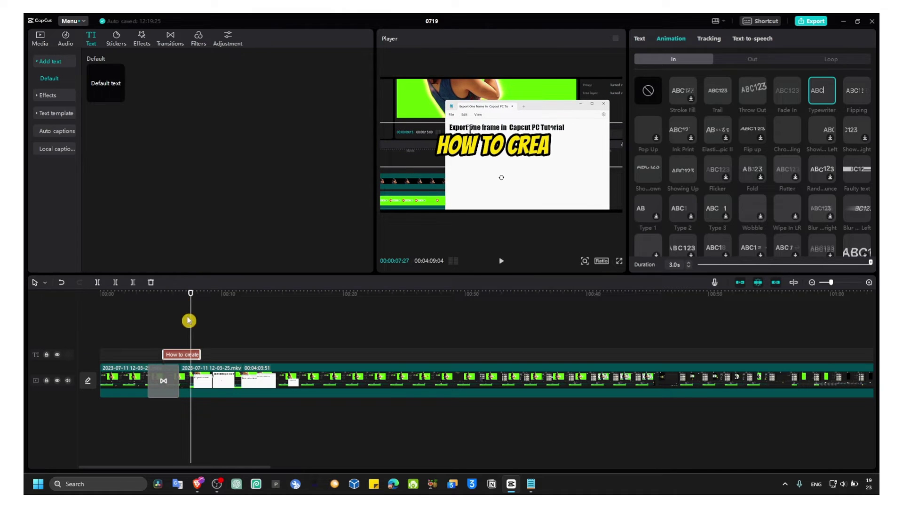
Scale the first video clip down to 89% and fill the canvas behind it with solid white.
{"action": "left_click", "coordinate": [103, 326]}
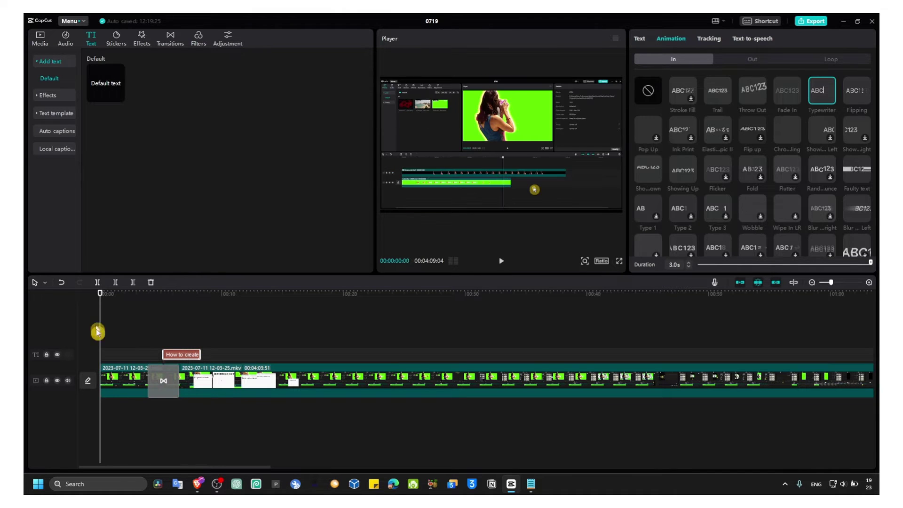
{"action": "left_click", "coordinate": [105, 380]}
{"action": "left_click_drag", "start_coordinate": [674, 113], "coordinate": [668, 106]}
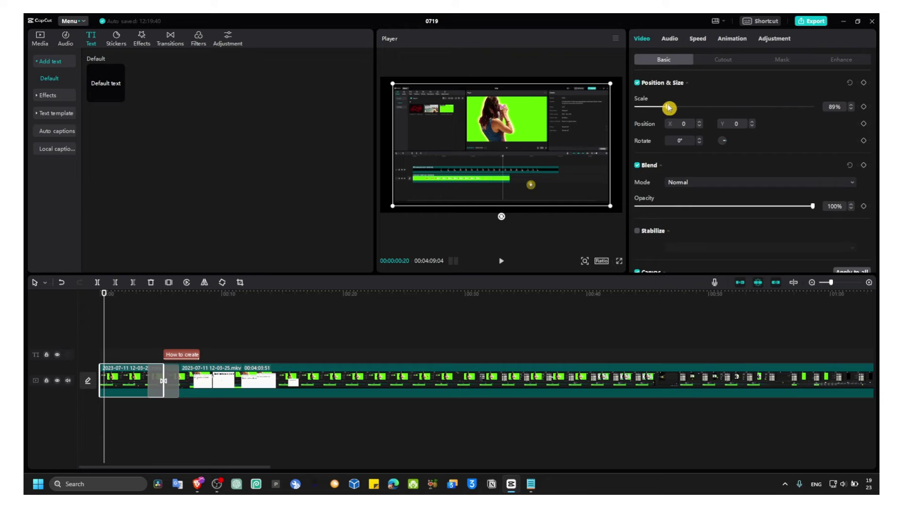
{"action": "scroll", "coordinate": [681, 181], "scroll_direction": "down", "scroll_amount": 1}
{"action": "left_click", "coordinate": [655, 254]}
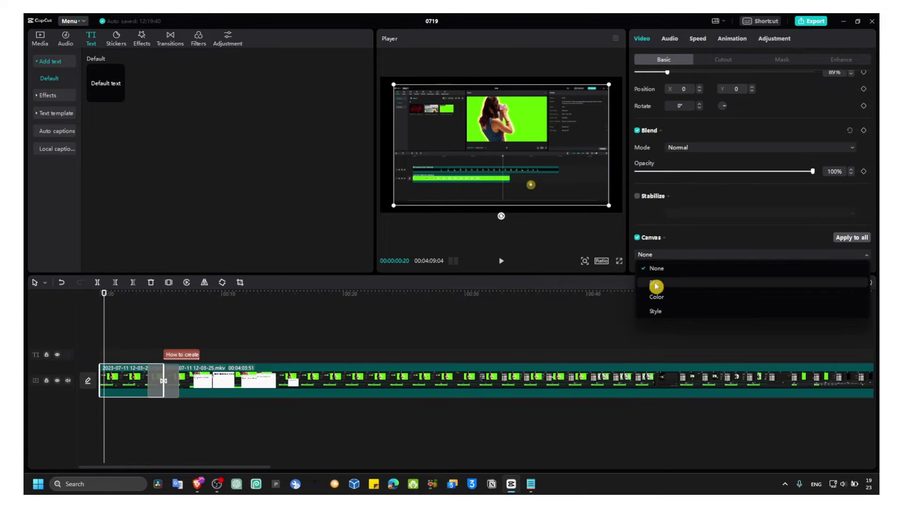
{"action": "left_click", "coordinate": [656, 296]}
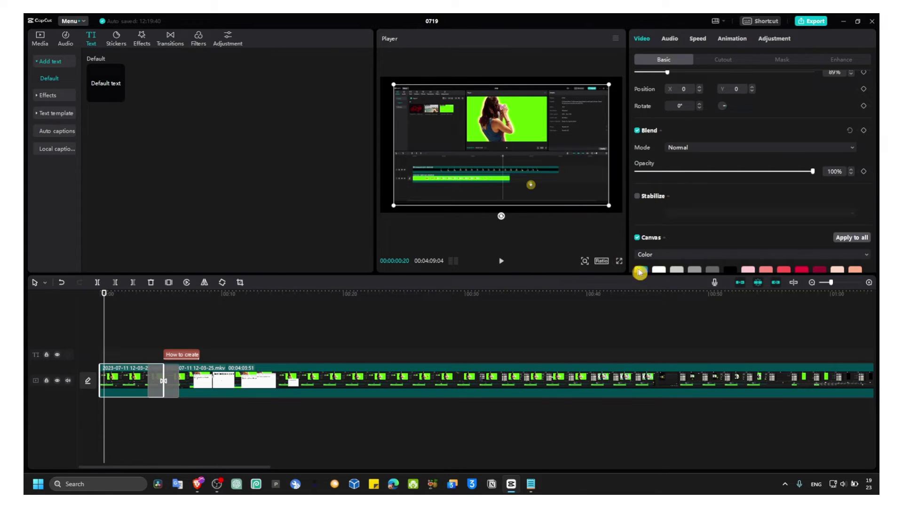
{"action": "left_click", "coordinate": [658, 269]}
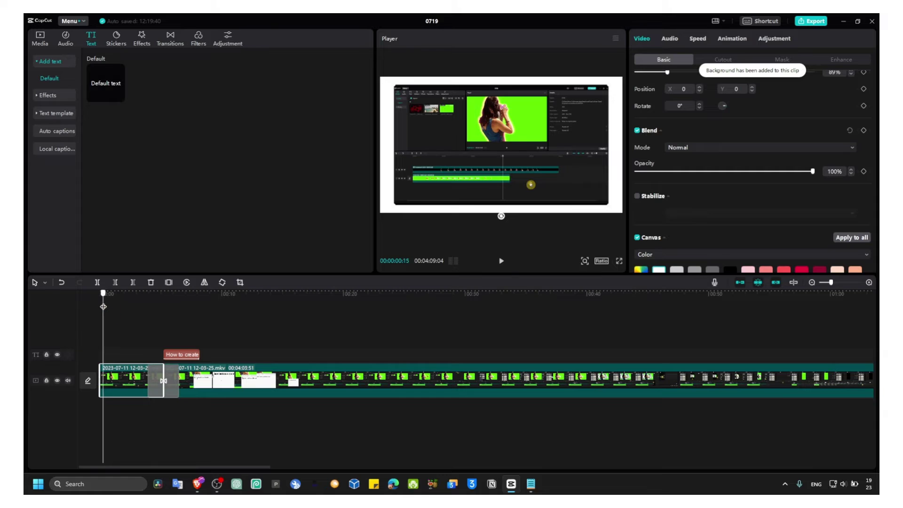
{"action": "key", "text": "space"}
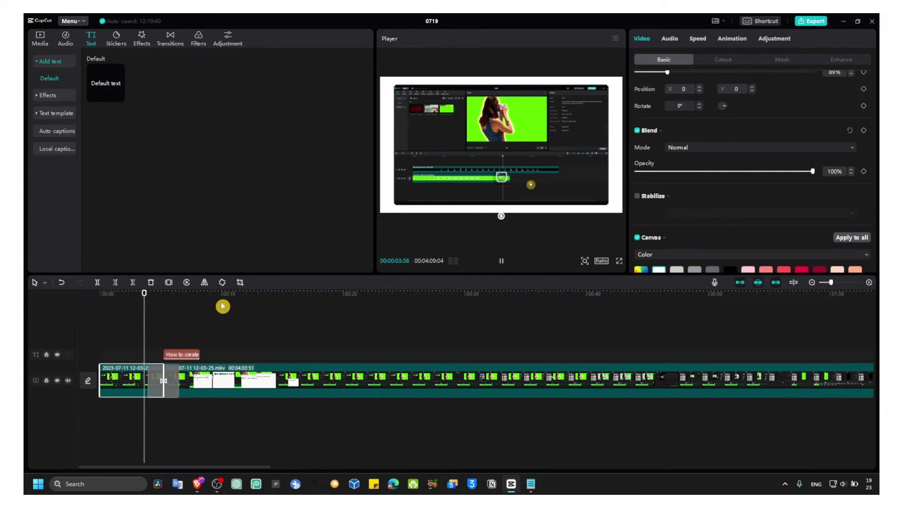
{"action": "key", "text": "space"}
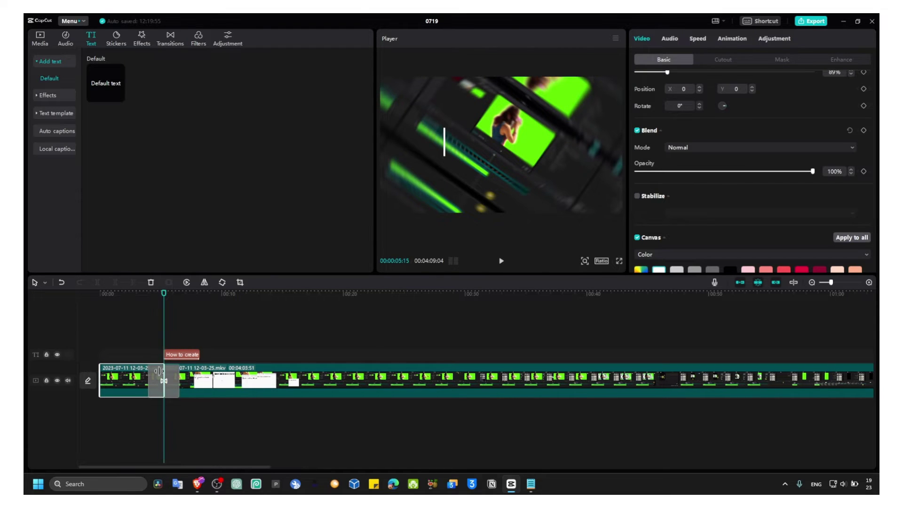
Trim the end of the first clip so it lasts about 2 seconds, and play the shortened intro from its start.
{"action": "left_click_drag", "start_coordinate": [161, 379], "coordinate": [124, 368]}
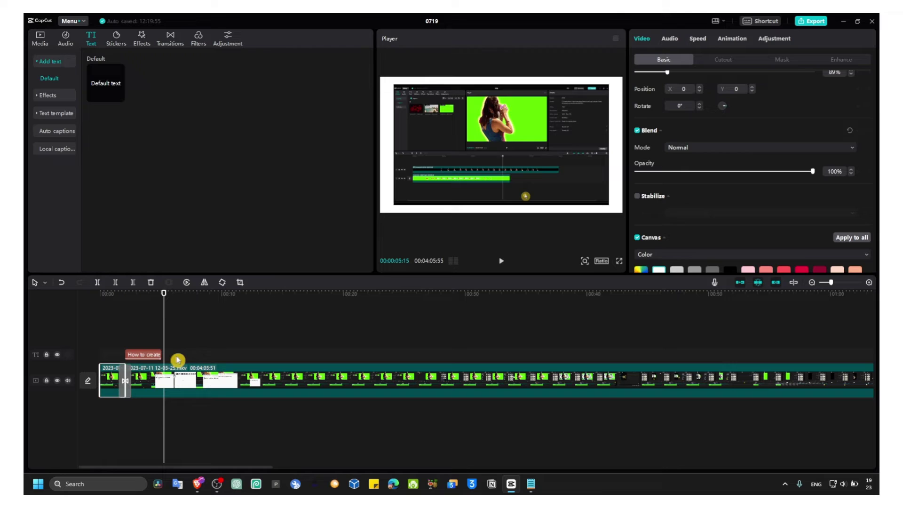
{"action": "left_click", "coordinate": [125, 380]}
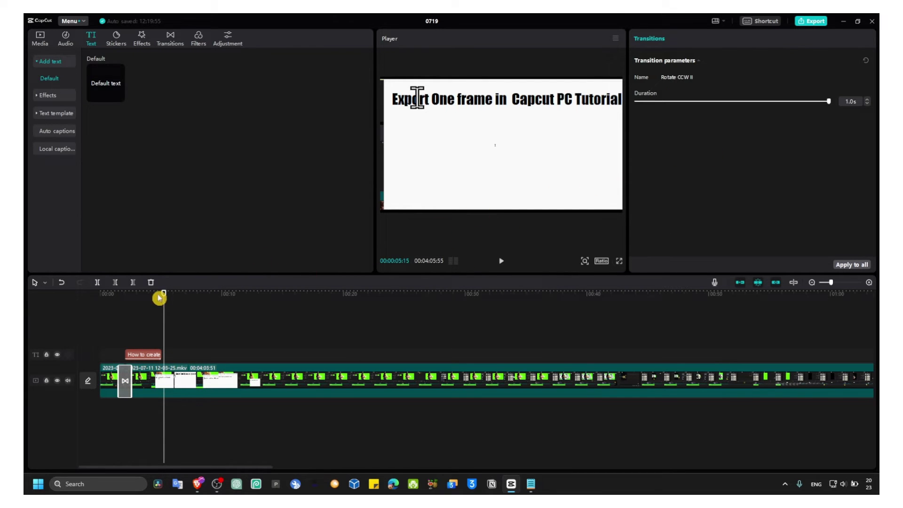
{"action": "left_click_drag", "start_coordinate": [159, 298], "coordinate": [100, 296]}
{"action": "key", "text": "space"}
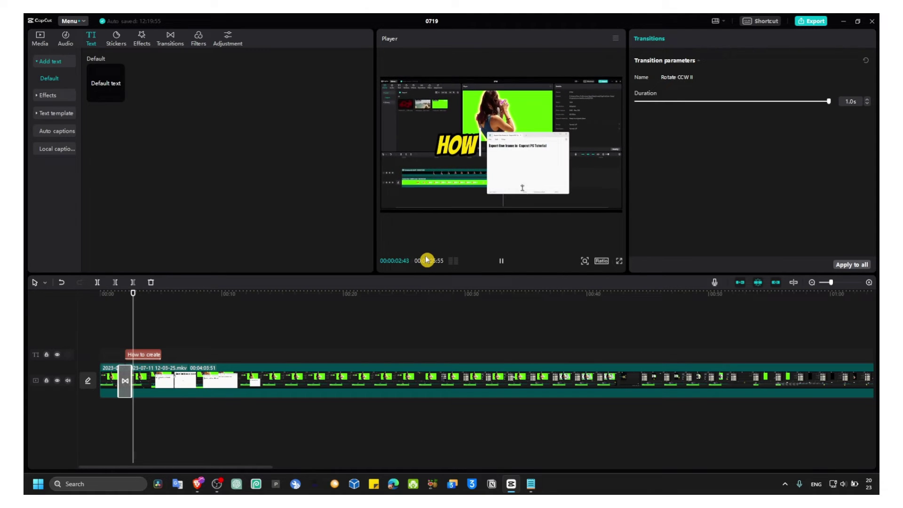
{"action": "key", "text": "space"}
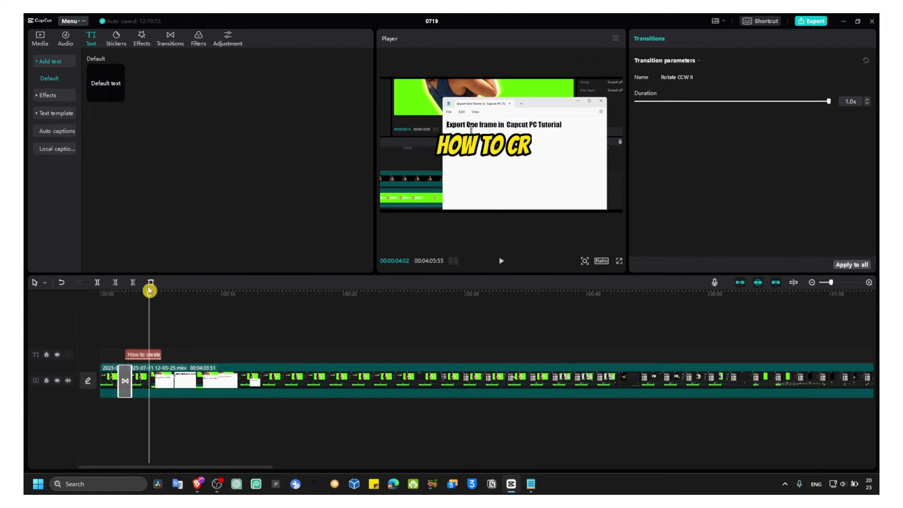
Import the skeleton GIF and place it on an overlay track above the main video, just after the transition.
{"action": "left_click_drag", "start_coordinate": [149, 290], "coordinate": [125, 293]}
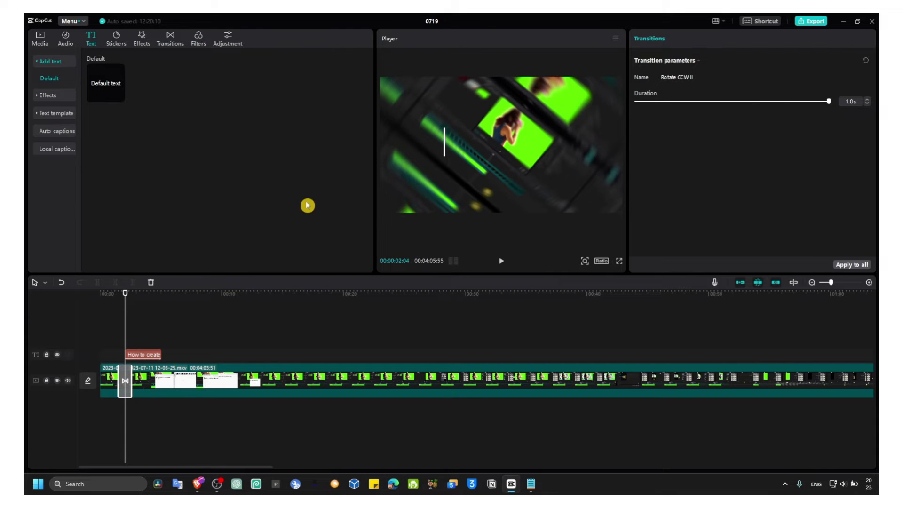
{"action": "left_click", "coordinate": [39, 41]}
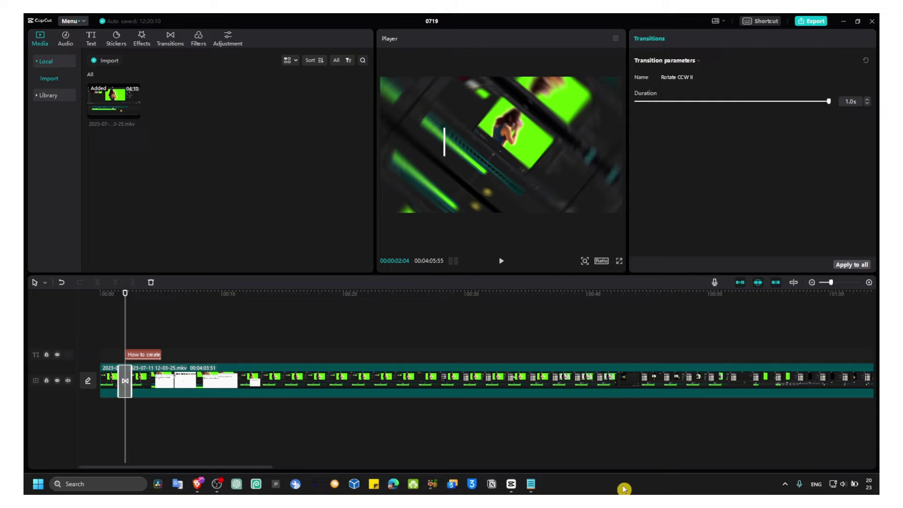
{"action": "left_click_drag", "start_coordinate": [194, 121], "coordinate": [138, 329]}
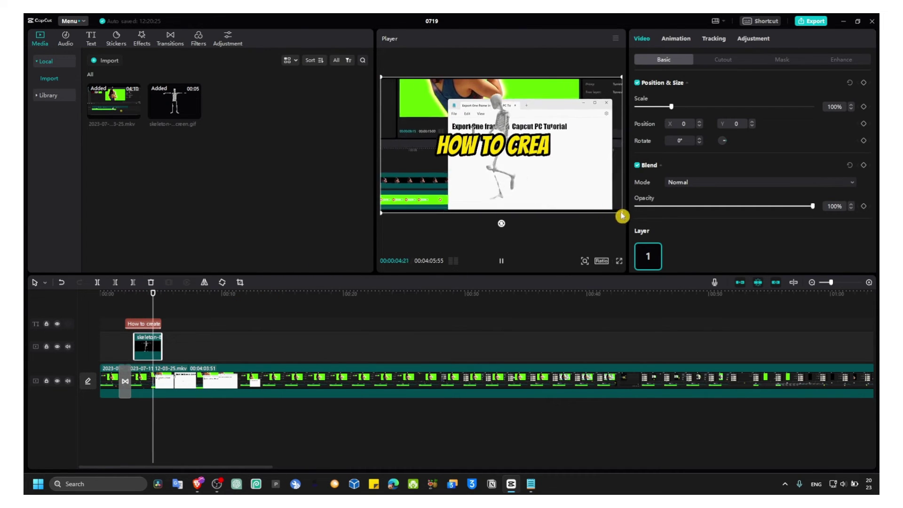
Scale the skeleton overlay to 52%, position it at X 1032, Y 64 beside the title, and preview the result.
{"action": "key", "text": "space"}
{"action": "left_click", "coordinate": [557, 184]}
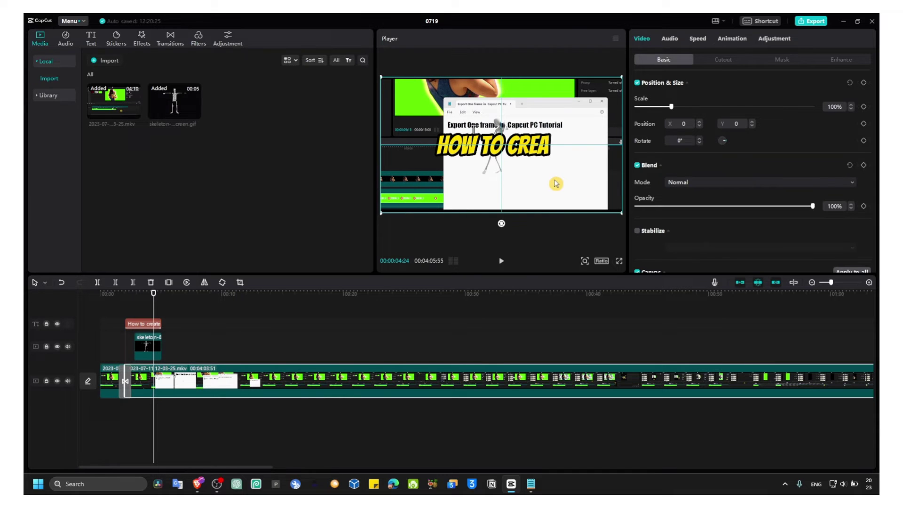
{"action": "left_click", "coordinate": [165, 322]}
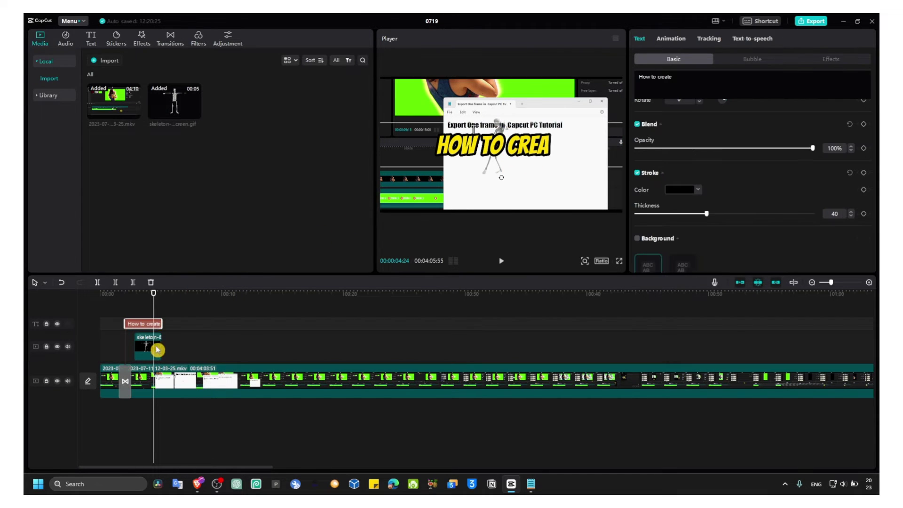
{"action": "left_click", "coordinate": [157, 350]}
{"action": "left_click_drag", "start_coordinate": [500, 133], "coordinate": [562, 126]}
{"action": "left_click_drag", "start_coordinate": [155, 299], "coordinate": [125, 297]}
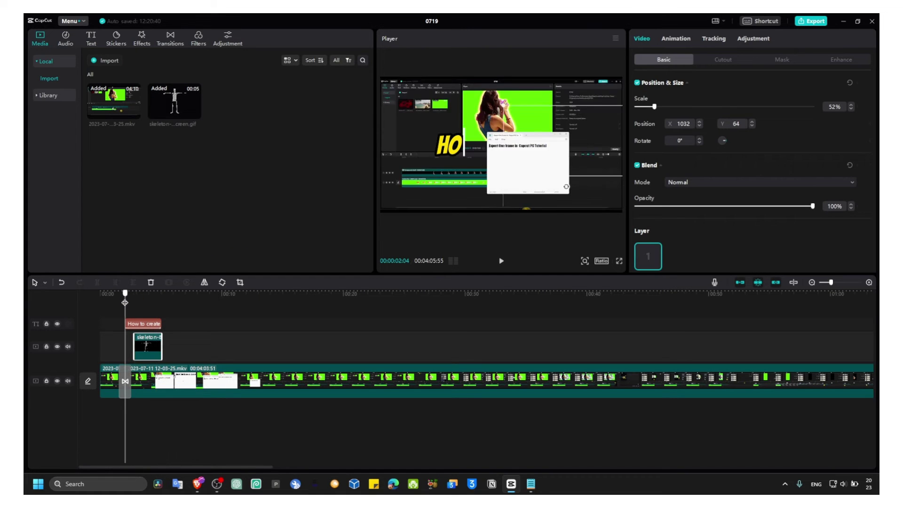
{"action": "key", "text": "space"}
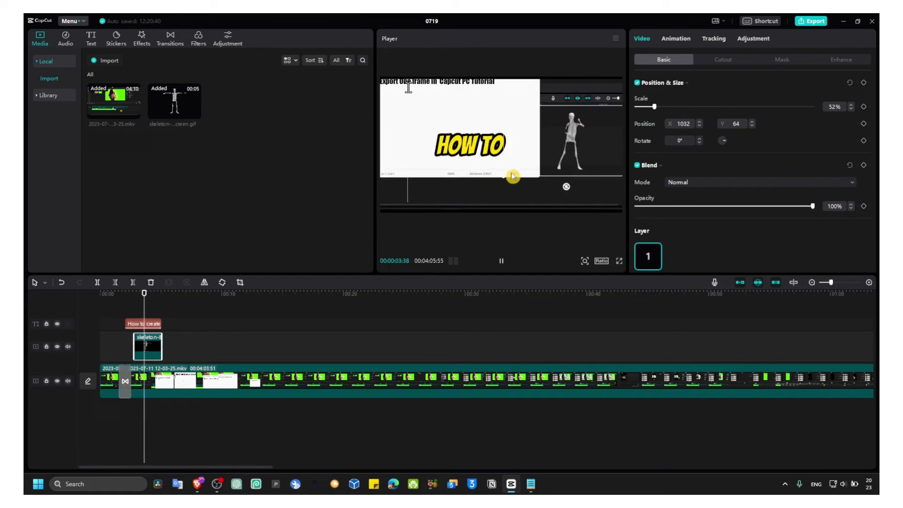
{"action": "key", "text": "space"}
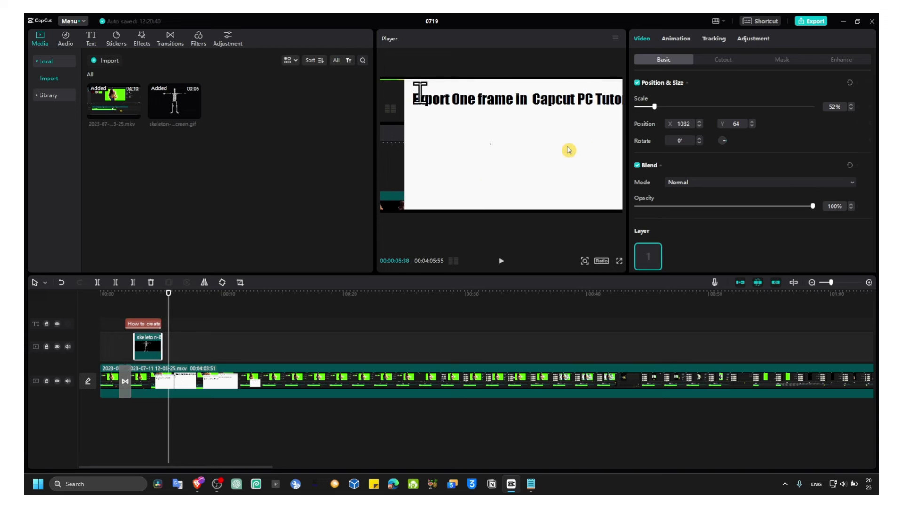
Move the skeleton overlay farther from the title to X 1266, Y 78, and play the intro from near the beginning.
{"action": "left_click", "coordinate": [150, 296]}
{"action": "left_click", "coordinate": [151, 322]}
{"action": "left_click", "coordinate": [151, 347]}
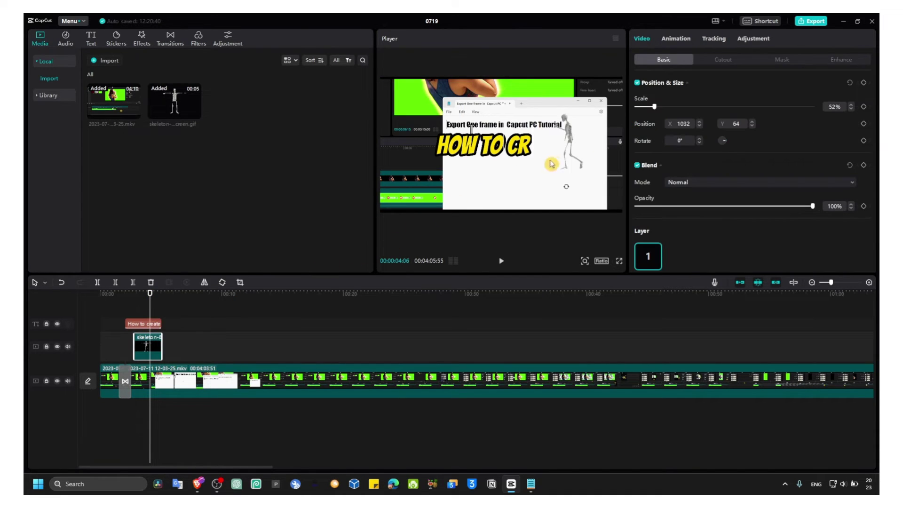
{"action": "left_click_drag", "start_coordinate": [551, 164], "coordinate": [582, 156]}
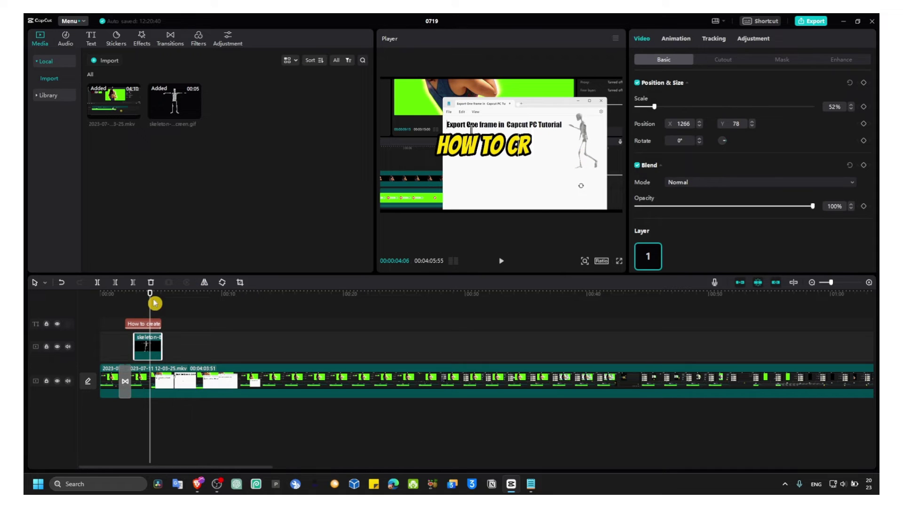
{"action": "left_click_drag", "start_coordinate": [150, 303], "coordinate": [109, 311]}
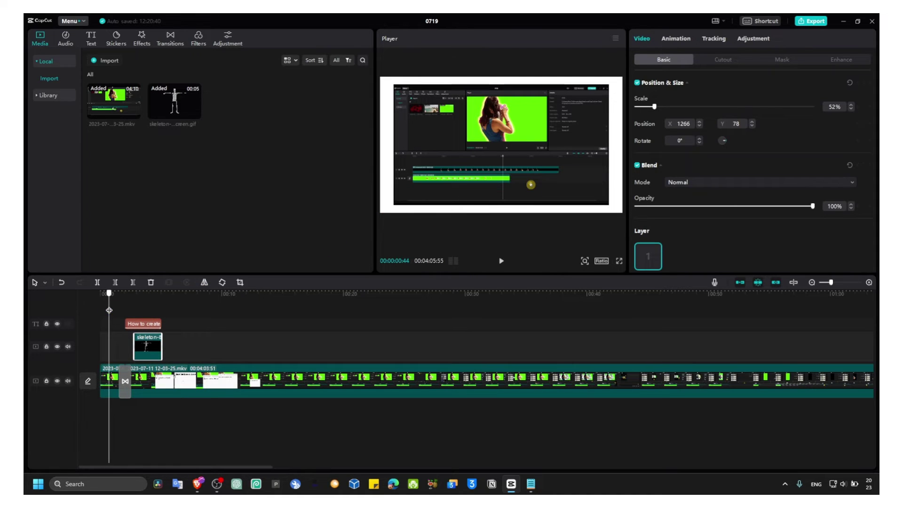
{"action": "key", "text": "space"}
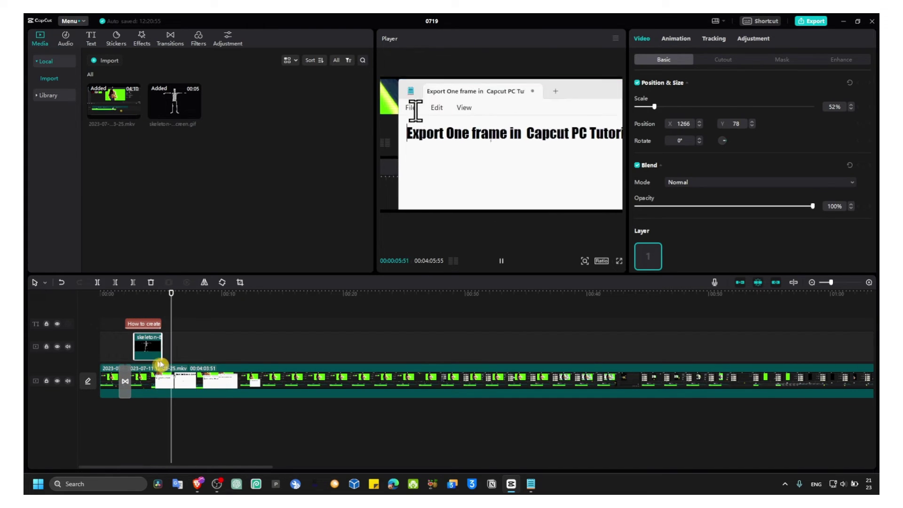
{"action": "key", "text": "space"}
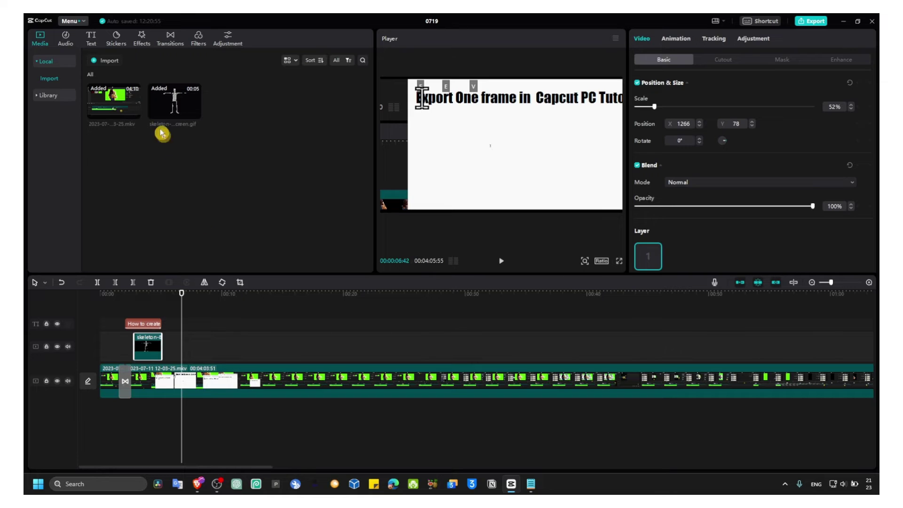
Replace the "How to create" title with the trending 5 BEST BUILDS text template, placed on a text track above the skeleton overlay.
{"action": "left_click", "coordinate": [92, 38]}
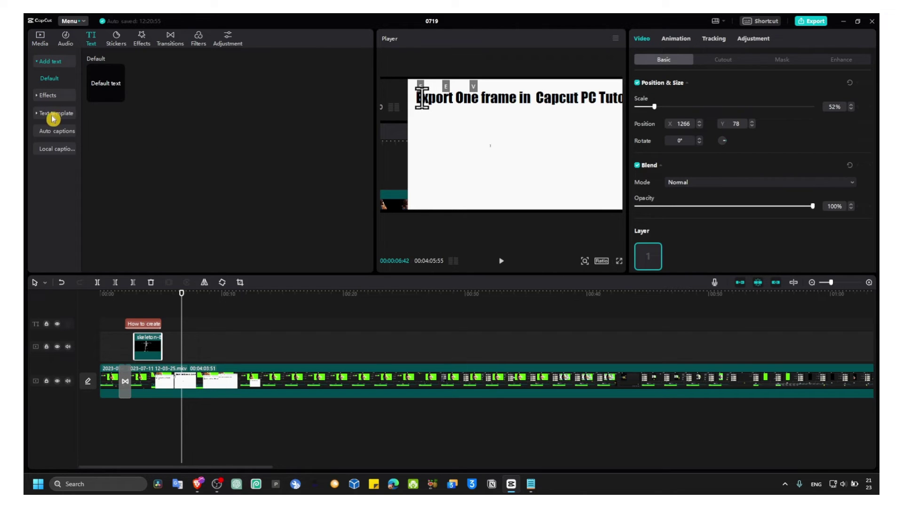
{"action": "left_click", "coordinate": [37, 115]}
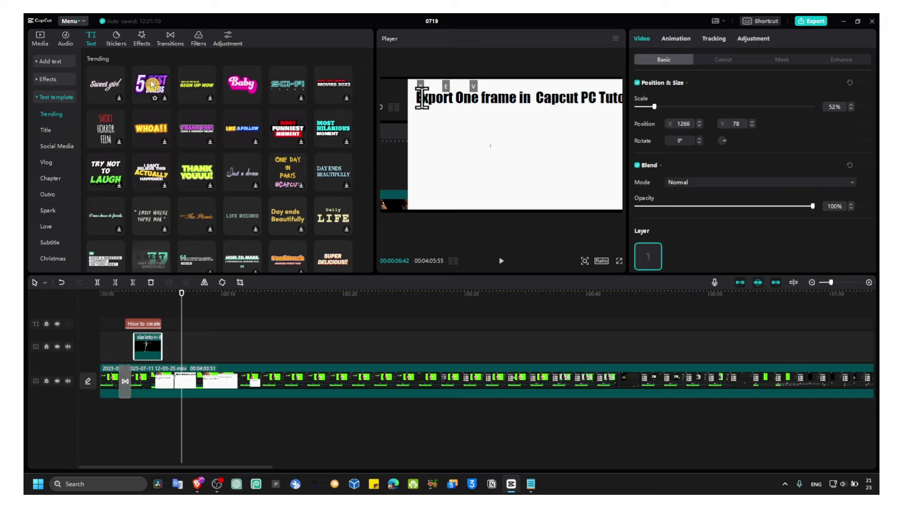
{"action": "left_click_drag", "start_coordinate": [151, 85], "coordinate": [134, 318]}
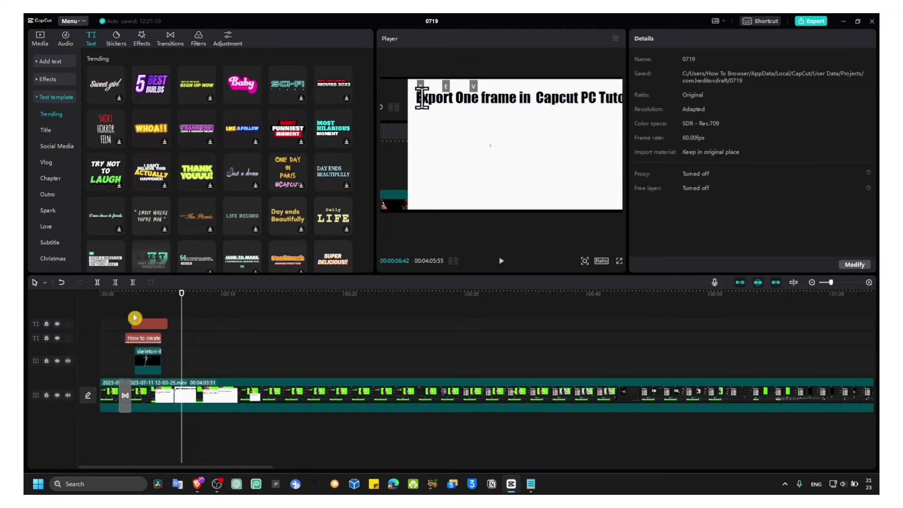
{"action": "left_click", "coordinate": [165, 316]}
{"action": "left_click", "coordinate": [140, 339]}
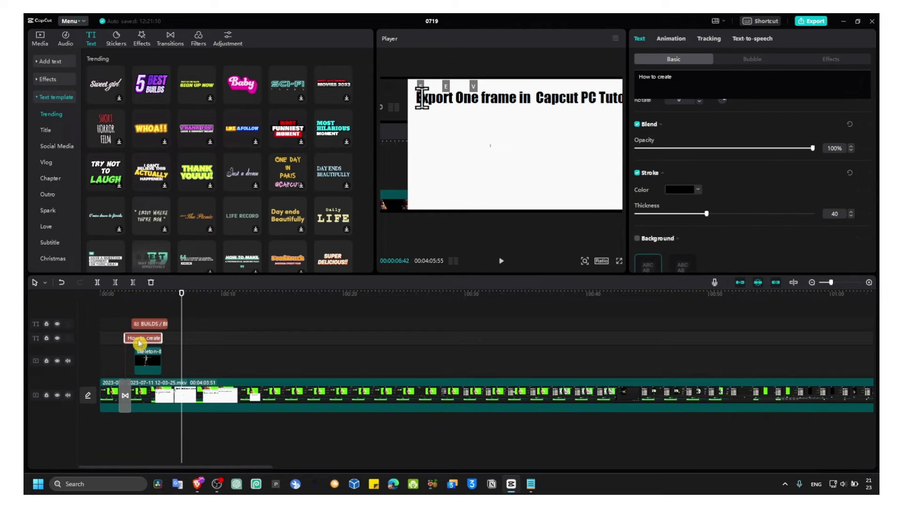
{"action": "key", "text": "Delete"}
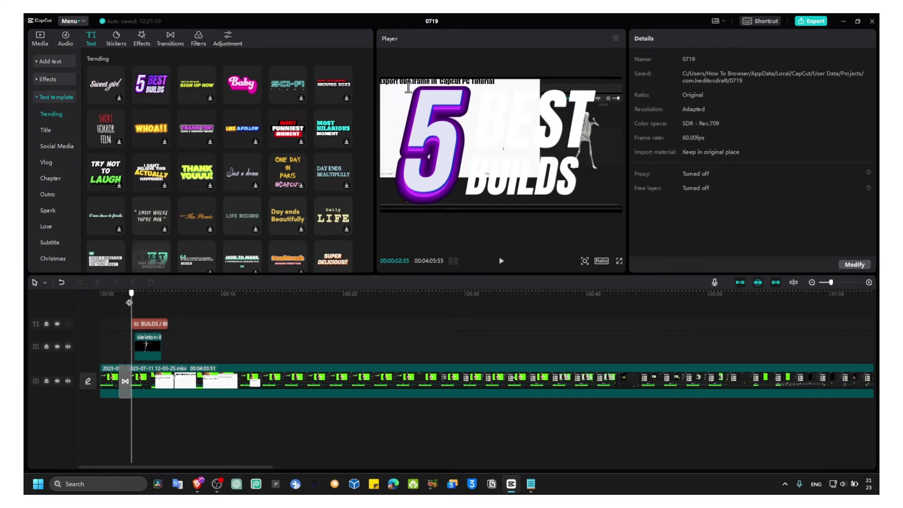
Scale the 5 BEST BUILDS title to 30% and move it above the skeleton at X 1298, Y 726.
{"action": "left_click", "coordinate": [155, 326]}
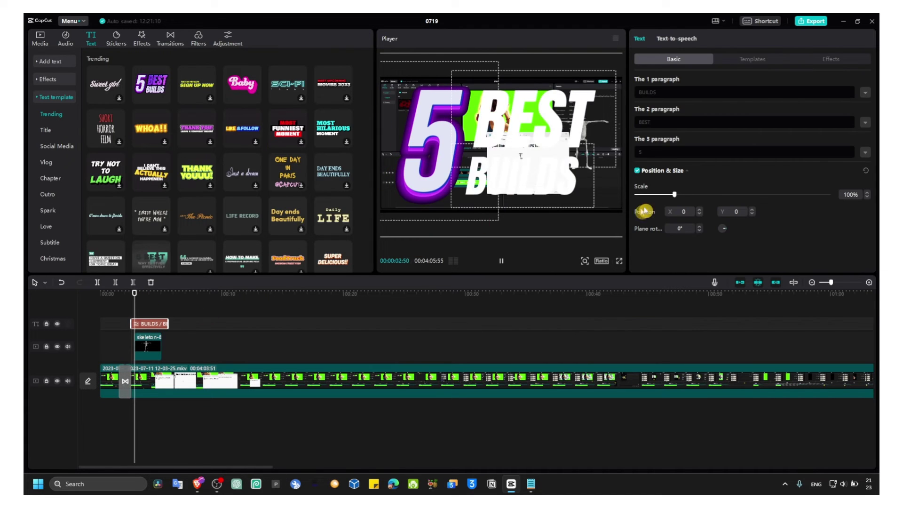
{"action": "left_click_drag", "start_coordinate": [674, 194], "coordinate": [647, 194]}
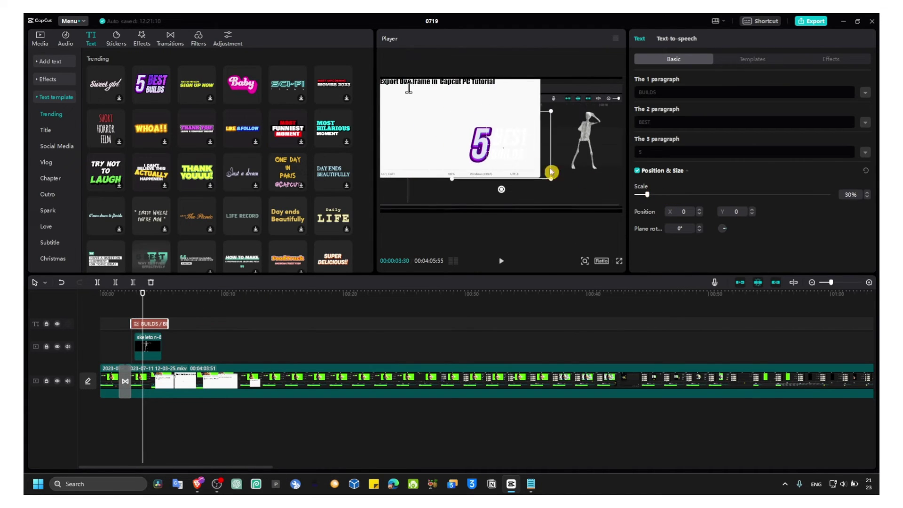
{"action": "left_click_drag", "start_coordinate": [548, 168], "coordinate": [589, 110]}
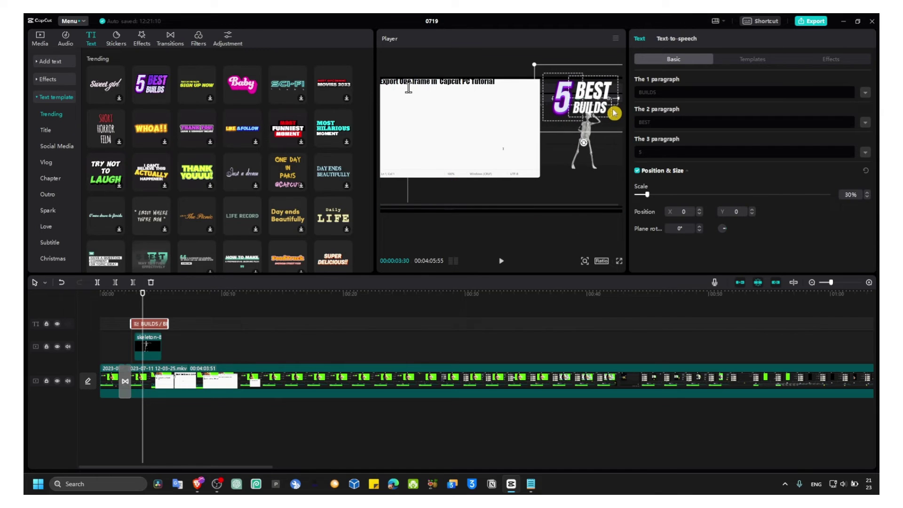
Move the skeleton overlay below the title to X 1188, Y -135, and play the intro from near its start.
{"action": "left_click", "coordinate": [596, 147]}
{"action": "left_click_drag", "start_coordinate": [584, 169], "coordinate": [589, 168]}
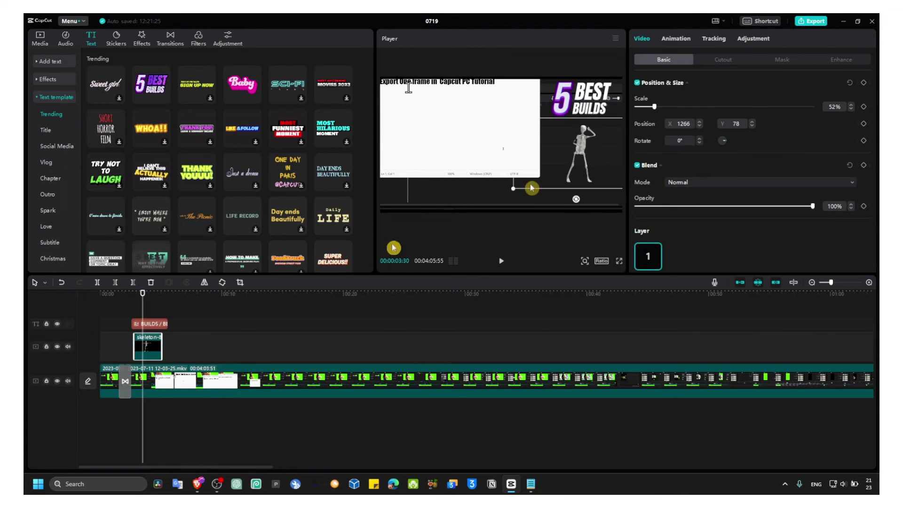
{"action": "left_click", "coordinate": [113, 306]}
{"action": "key", "text": "space"}
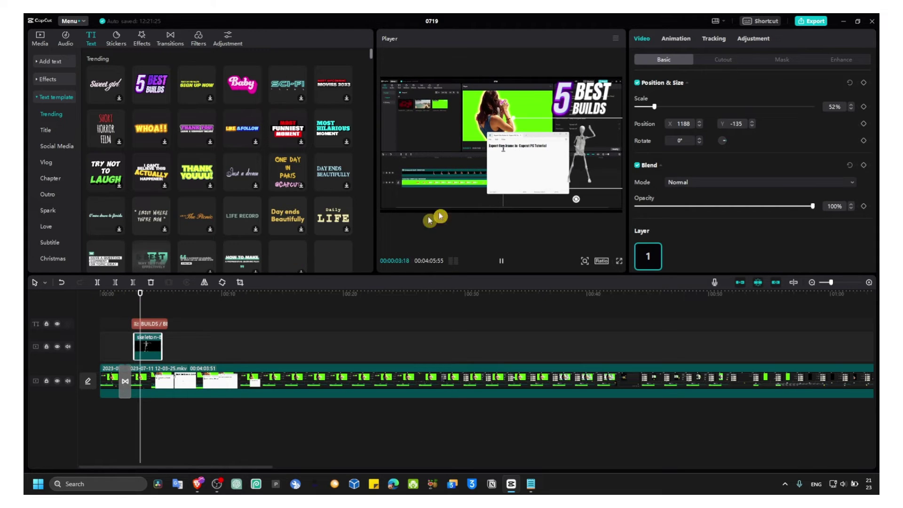
{"action": "left_click", "coordinate": [593, 107]}
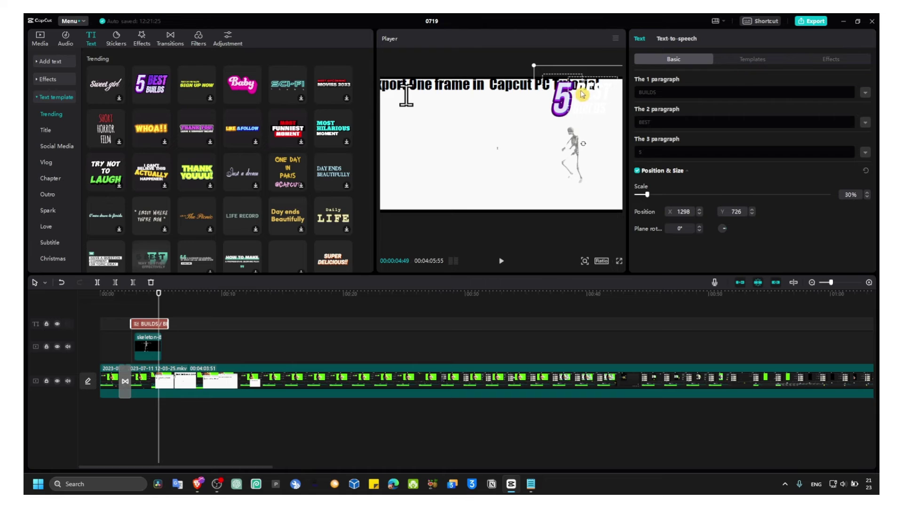
{"action": "left_click", "coordinate": [744, 61]}
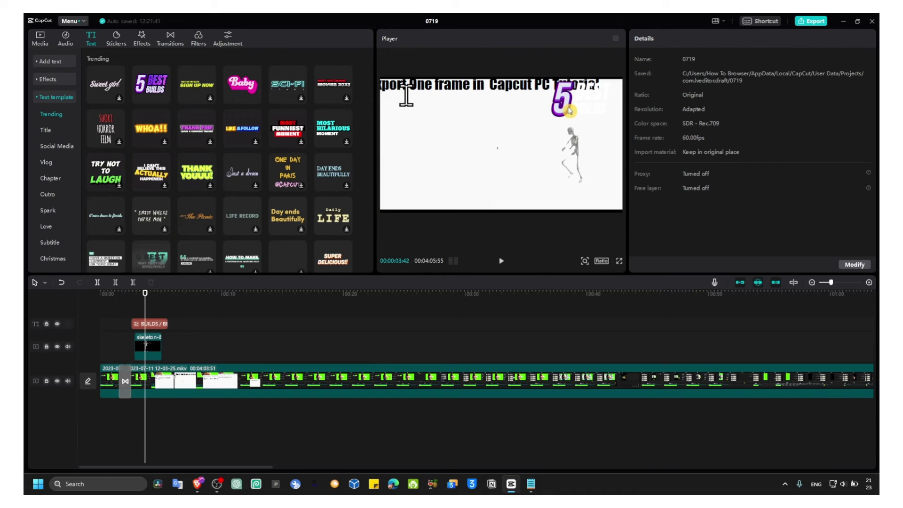
{"action": "left_click", "coordinate": [146, 357]}
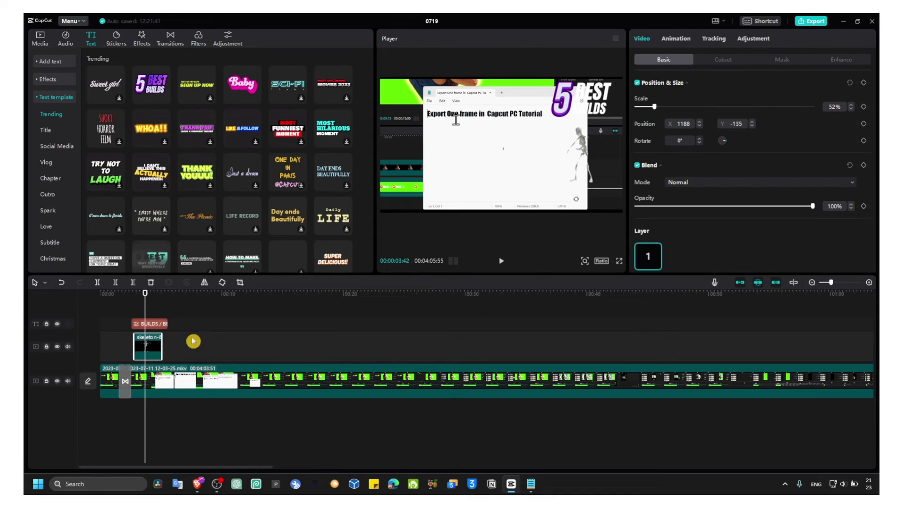
{"action": "scroll", "coordinate": [636, 211], "scroll_direction": "down", "scroll_amount": 1}
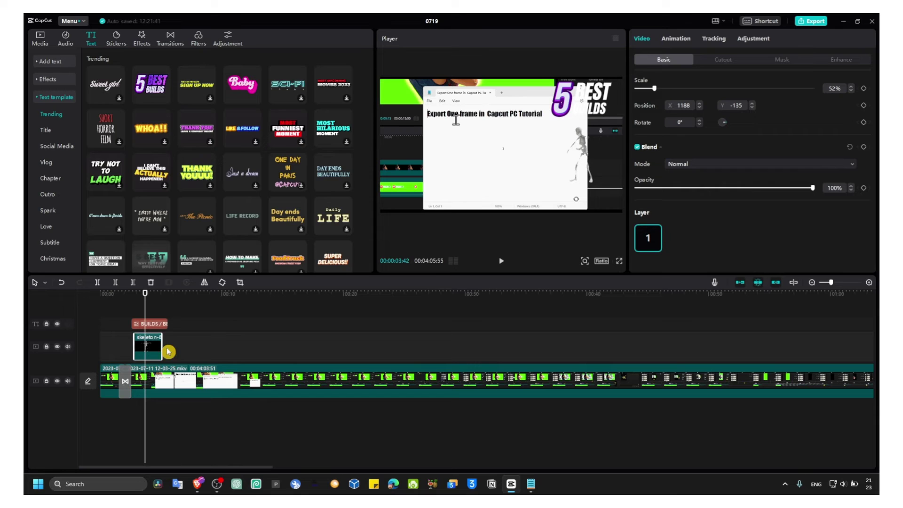
Split the main video at 00:00:05:35 and lift the section after the transition onto an overlay track.
{"action": "left_click_drag", "start_coordinate": [146, 294], "coordinate": [168, 295]}
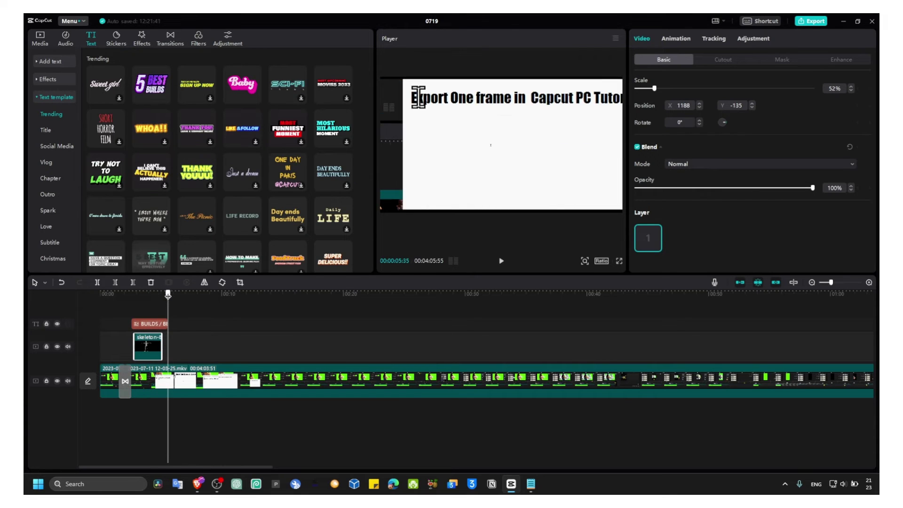
{"action": "mouse_move", "coordinate": [175, 372]}
{"action": "left_mouse_down"}
{"action": "mouse_move", "coordinate": [148, 382]}
{"action": "mouse_move", "coordinate": [148, 336]}
{"action": "mouse_move", "coordinate": [156, 376]}
{"action": "mouse_move", "coordinate": [228, 416]}
{"action": "mouse_move", "coordinate": [165, 363]}
{"action": "left_mouse_up"}
{"action": "left_click", "coordinate": [153, 346]}
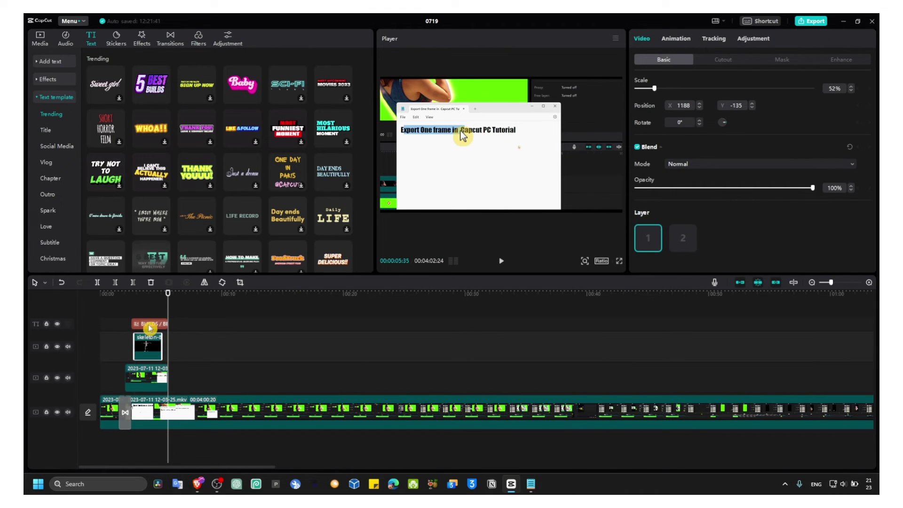
Move the skeleton GIF onto the main track, between the transition and the rest of the main video.
{"action": "left_click", "coordinate": [149, 327]}
{"action": "left_click", "coordinate": [150, 386]}
{"action": "left_click_drag", "start_coordinate": [150, 353], "coordinate": [138, 415]}
Align the title's start with the skeleton clip and move it to the middle of the frame at X 0, Y 106.
{"action": "left_click_drag", "start_coordinate": [179, 325], "coordinate": [147, 324]}
{"action": "left_click", "coordinate": [141, 302]}
{"action": "left_click", "coordinate": [137, 304]}
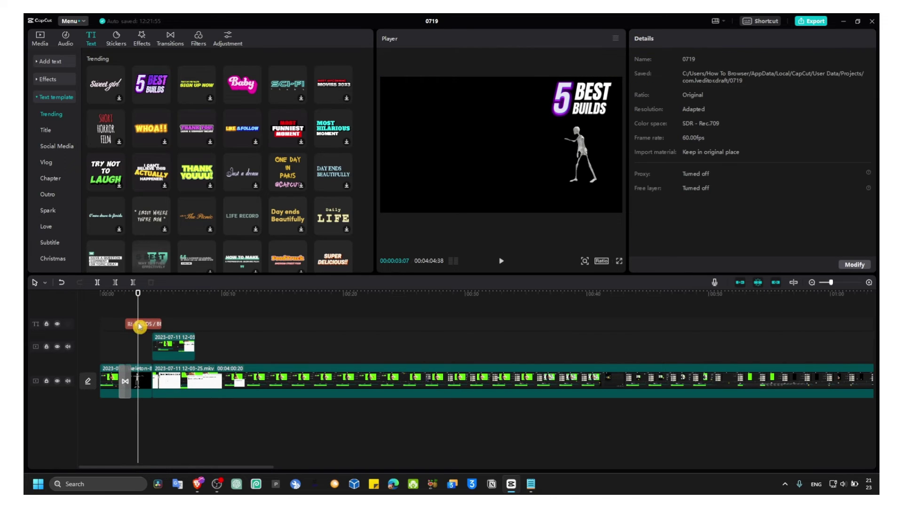
{"action": "left_click", "coordinate": [140, 325]}
{"action": "left_click_drag", "start_coordinate": [564, 135], "coordinate": [485, 165]}
Try blurred and solid-color canvas backgrounds, including white, on the skeleton clip.
{"action": "left_click", "coordinate": [147, 372]}
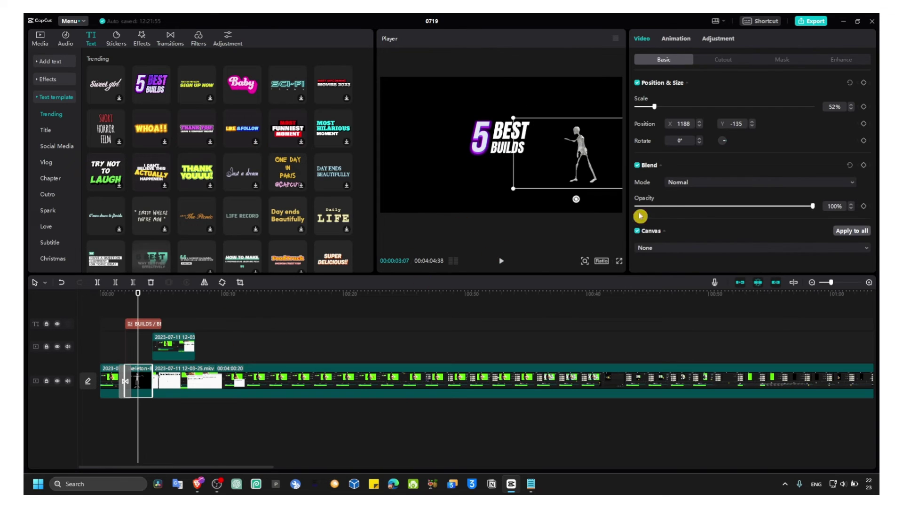
{"action": "left_click", "coordinate": [651, 246]}
{"action": "left_click", "coordinate": [655, 276]}
{"action": "left_click", "coordinate": [659, 251]}
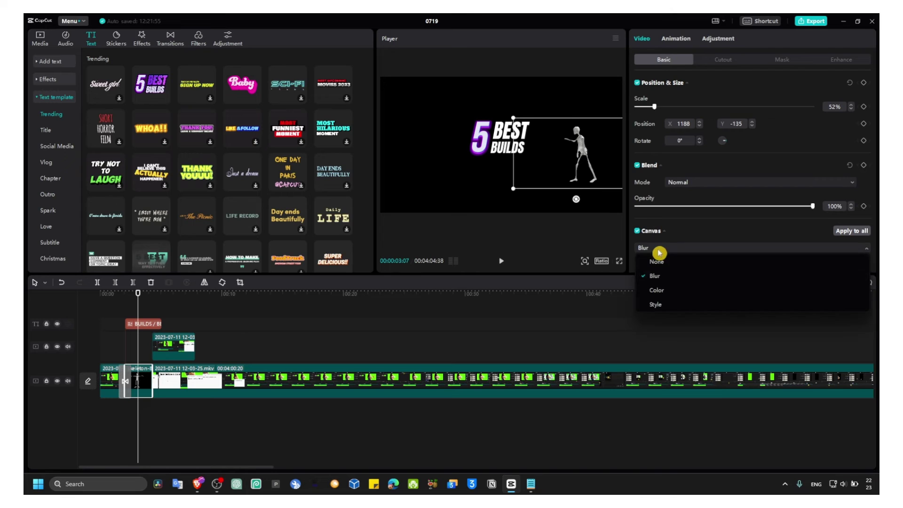
{"action": "left_click", "coordinate": [664, 290]}
{"action": "left_click", "coordinate": [662, 232]}
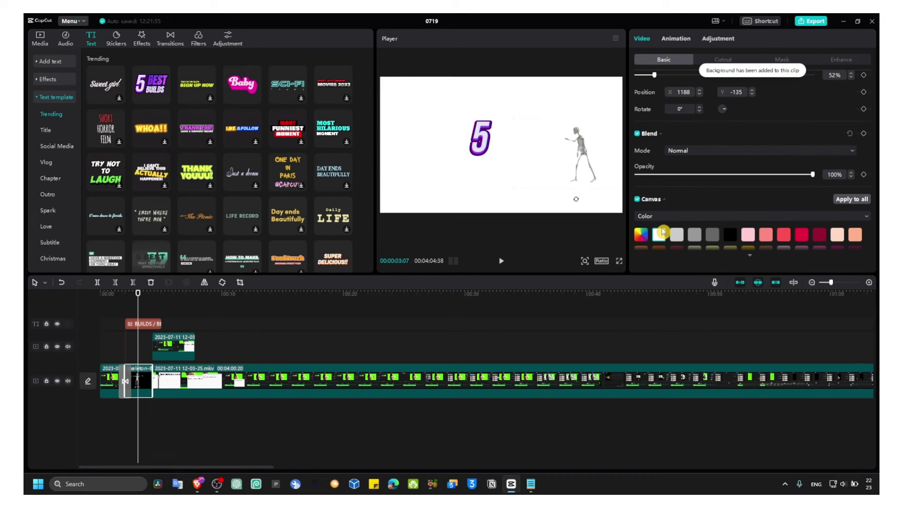
{"action": "left_click", "coordinate": [690, 235]}
{"action": "left_click", "coordinate": [691, 216]}
{"action": "left_click", "coordinate": [674, 237]}
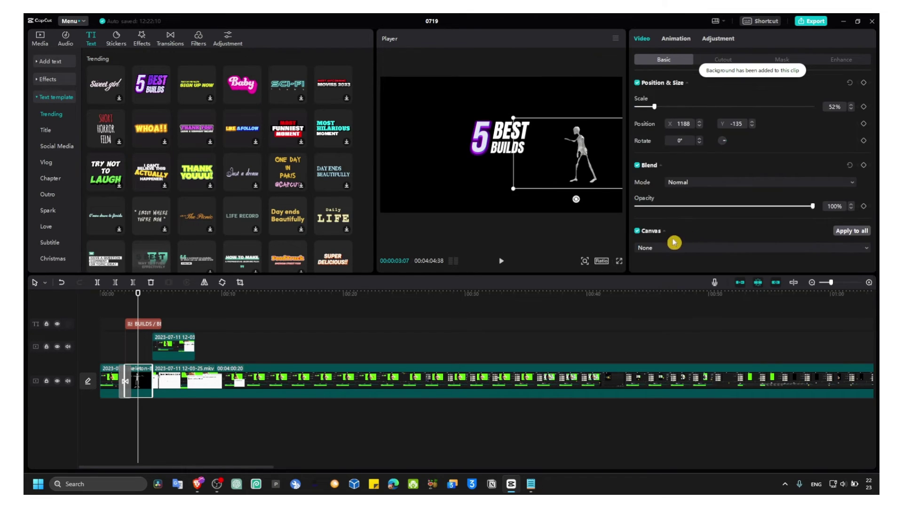
Give the skeleton clip a color canvas background in the custom dark magenta 370122.
{"action": "left_click", "coordinate": [654, 258]}
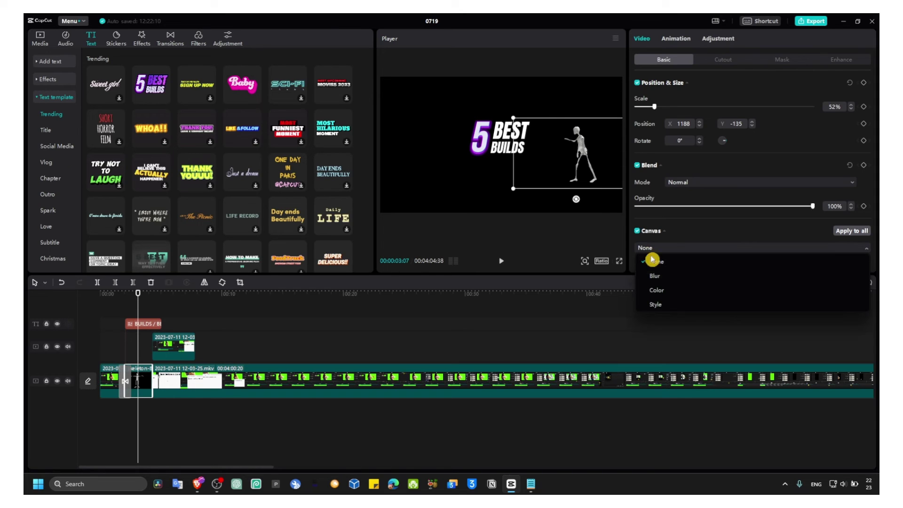
{"action": "left_click", "coordinate": [656, 277]}
{"action": "scroll", "coordinate": [649, 256], "scroll_direction": "down", "scroll_amount": 1}
{"action": "left_click", "coordinate": [654, 213]}
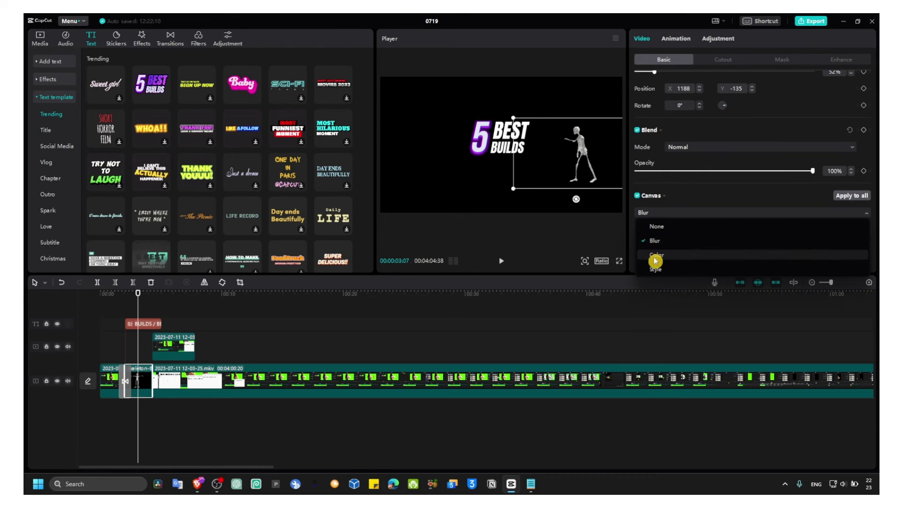
{"action": "left_click", "coordinate": [644, 235]}
{"action": "left_click", "coordinate": [651, 239]}
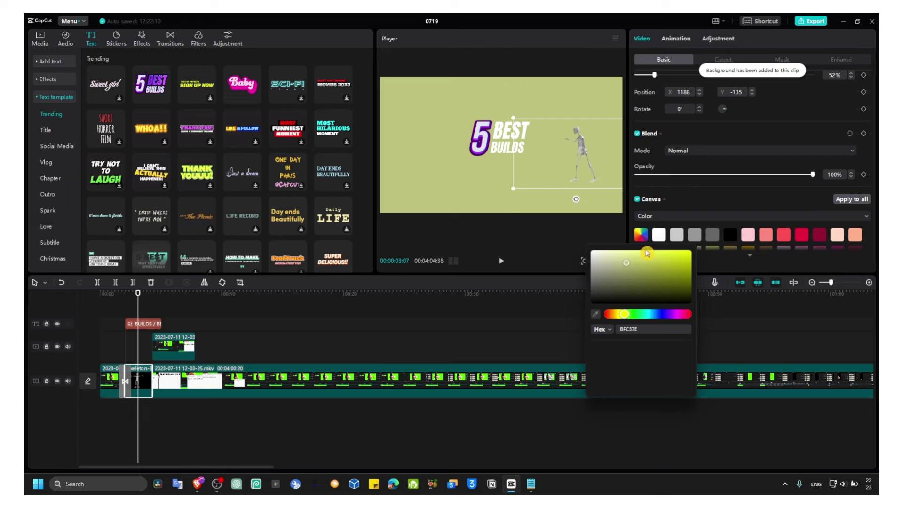
{"action": "mouse_move", "coordinate": [677, 304]}
{"action": "left_mouse_down"}
{"action": "mouse_move", "coordinate": [695, 294]}
{"action": "mouse_move", "coordinate": [687, 277]}
{"action": "mouse_move", "coordinate": [690, 296]}
{"action": "left_mouse_up"}
{"action": "left_click", "coordinate": [686, 313]}
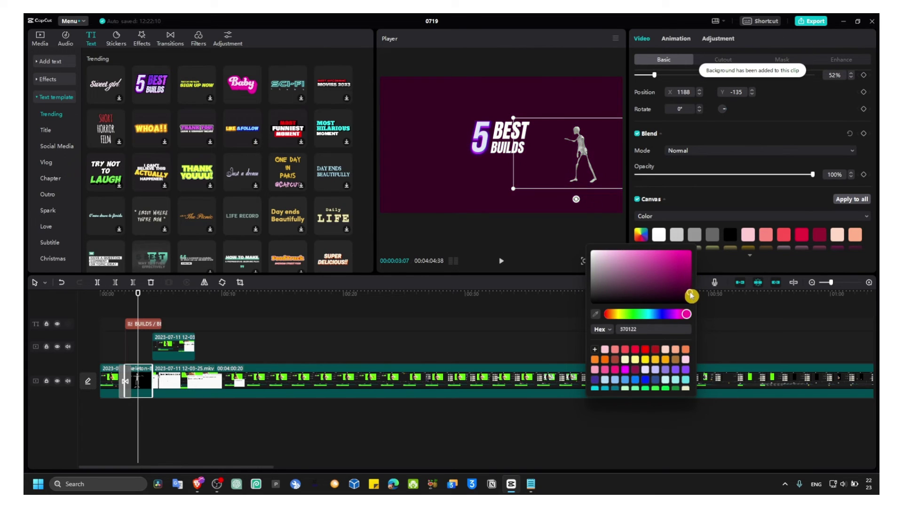
Move the skeleton out of the frame to X -2956, Y -518, and enlarge the 5 BEST BUILDS title to 55%.
{"action": "left_click_drag", "start_coordinate": [588, 168], "coordinate": [331, 191]}
{"action": "left_click", "coordinate": [174, 349]}
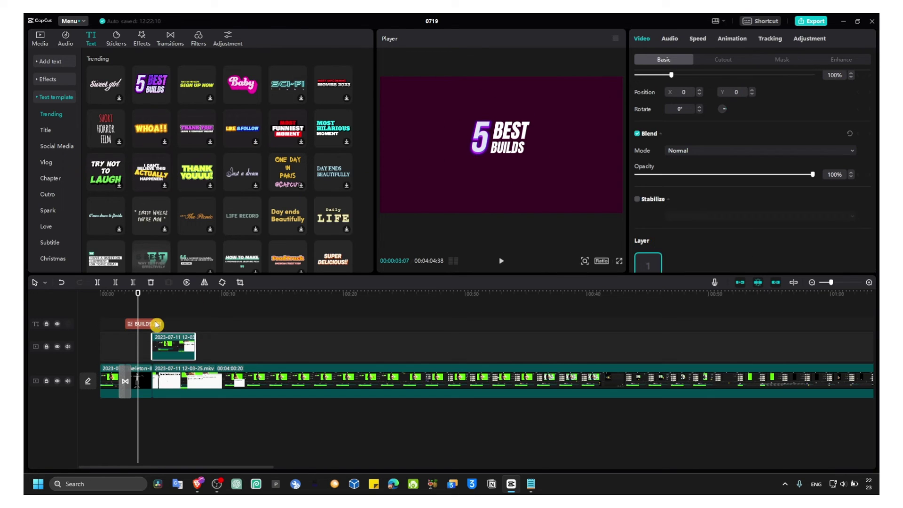
{"action": "left_click", "coordinate": [155, 324]}
{"action": "left_click_drag", "start_coordinate": [548, 183], "coordinate": [584, 196]}
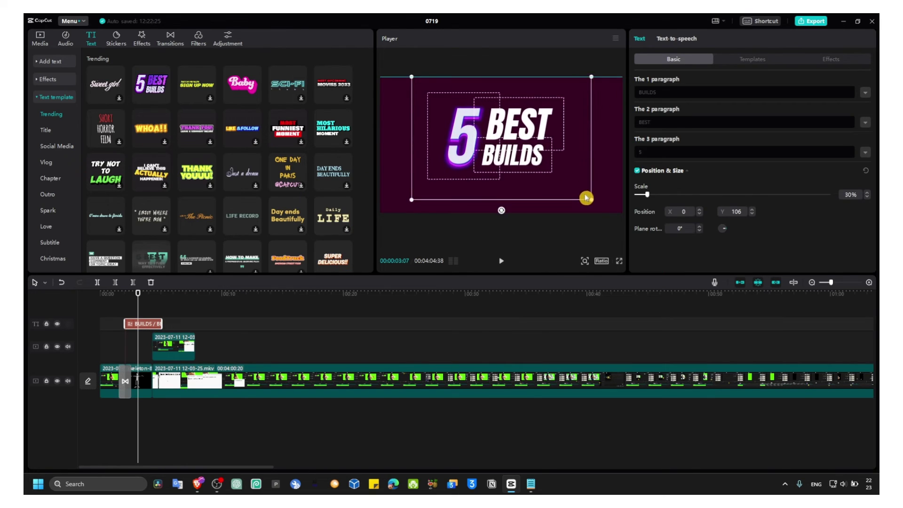
Play the intro from before the title, and trim the title's end to match the skeleton clip's end.
{"action": "left_click_drag", "start_coordinate": [138, 301], "coordinate": [114, 305]}
{"action": "key", "text": "space"}
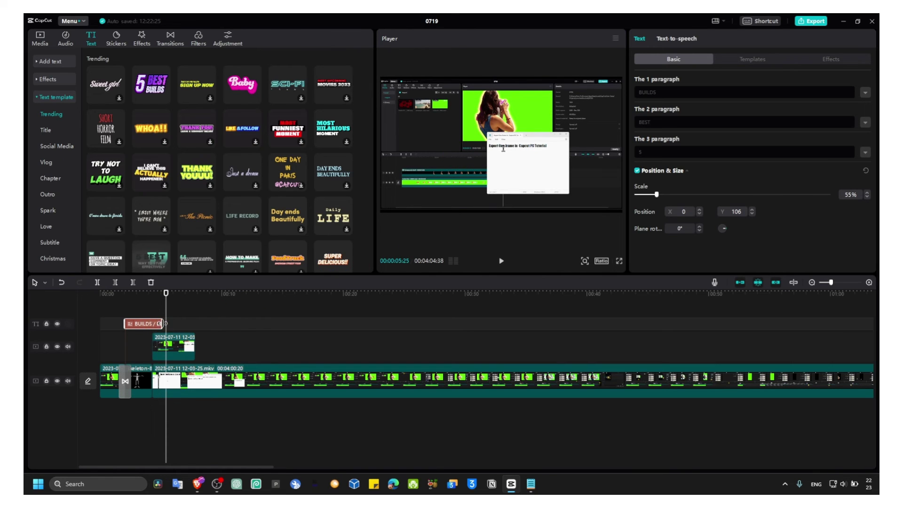
{"action": "left_click_drag", "start_coordinate": [165, 299], "coordinate": [146, 320]}
{"action": "left_click", "coordinate": [151, 318]}
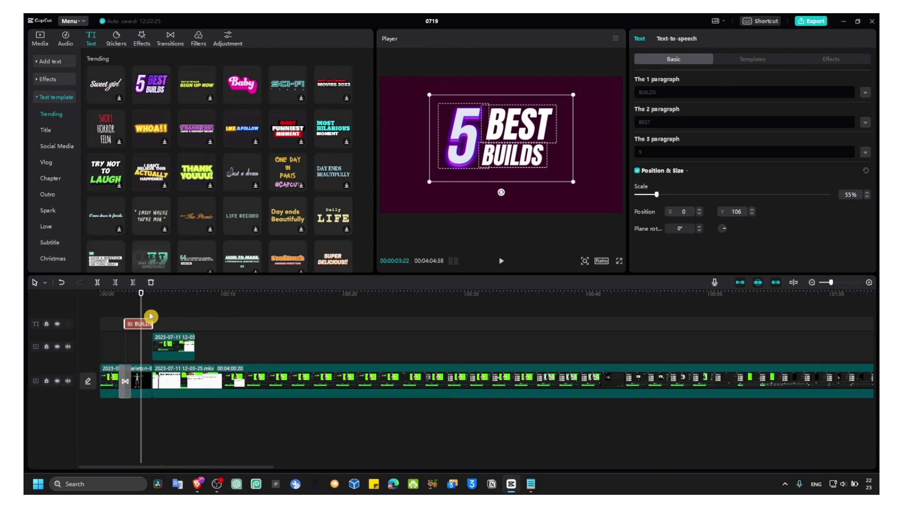
Add the Rotate CW II transition between the skeleton clip and the following main video, and preview it from the title.
{"action": "left_click", "coordinate": [143, 394]}
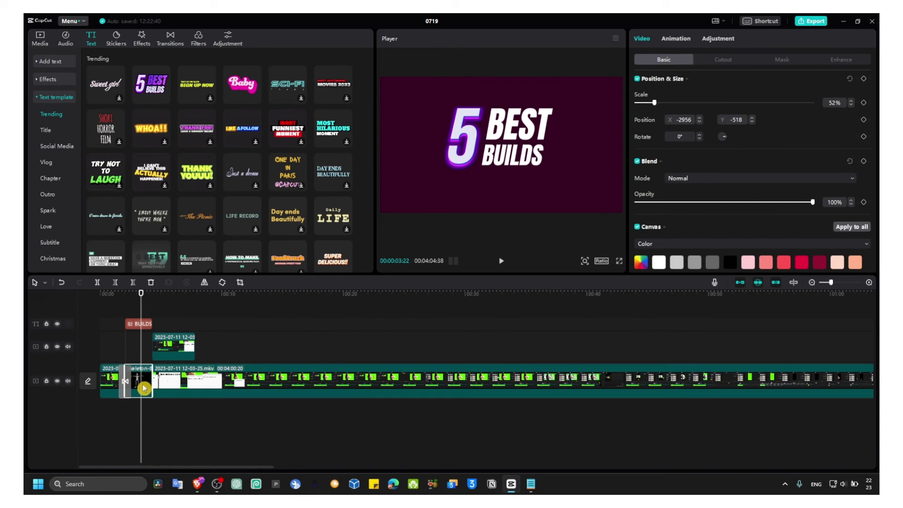
{"action": "left_click", "coordinate": [170, 38]}
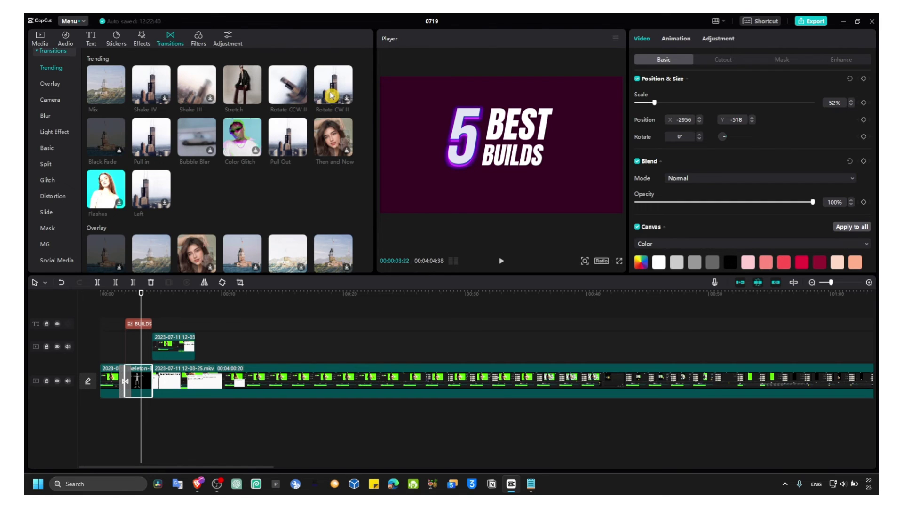
{"action": "left_click_drag", "start_coordinate": [333, 87], "coordinate": [144, 388]}
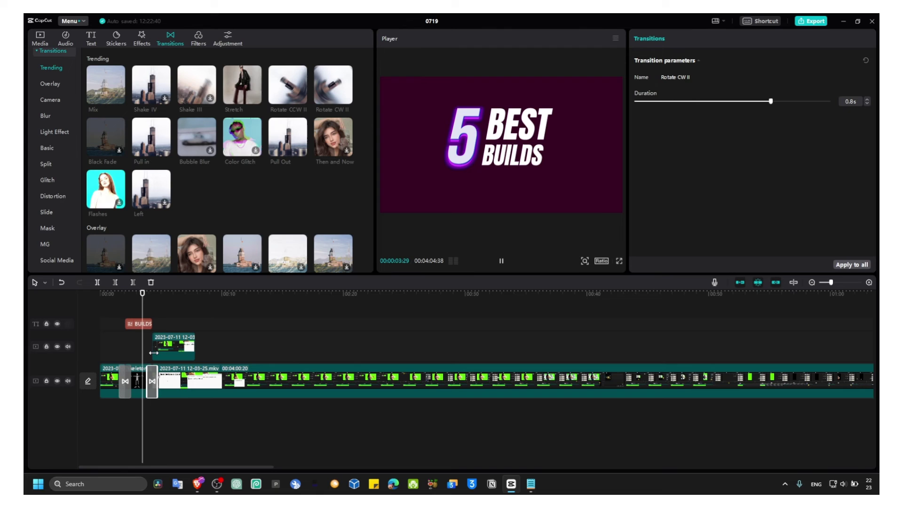
{"action": "key", "text": "space"}
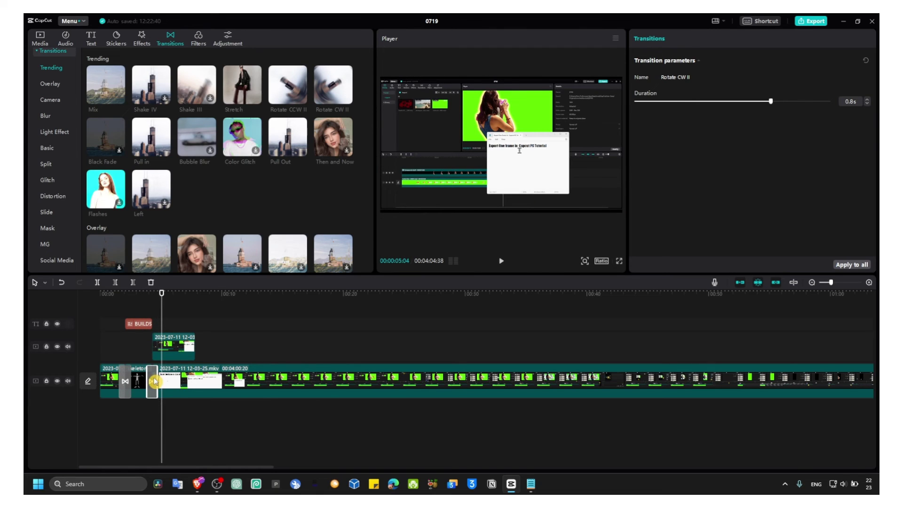
{"action": "left_click", "coordinate": [143, 308]}
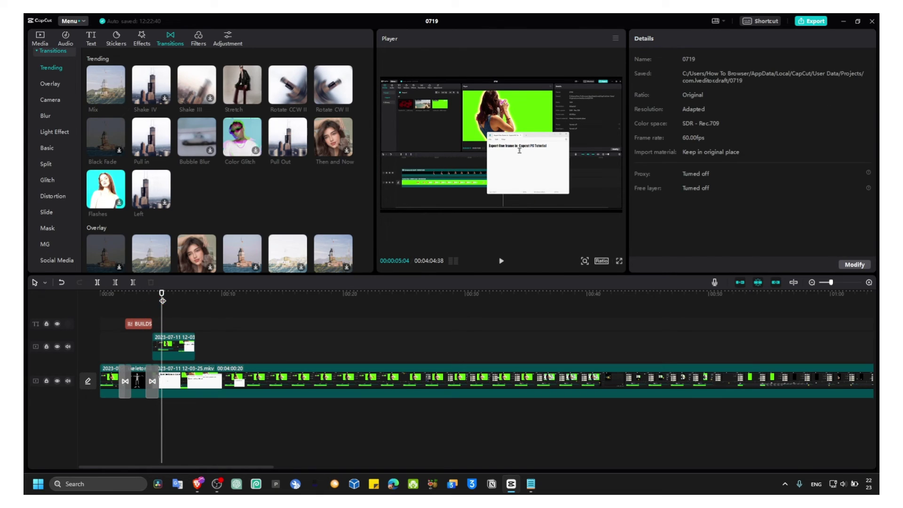
{"action": "left_click_drag", "start_coordinate": [162, 301], "coordinate": [144, 303]}
{"action": "key", "text": "space"}
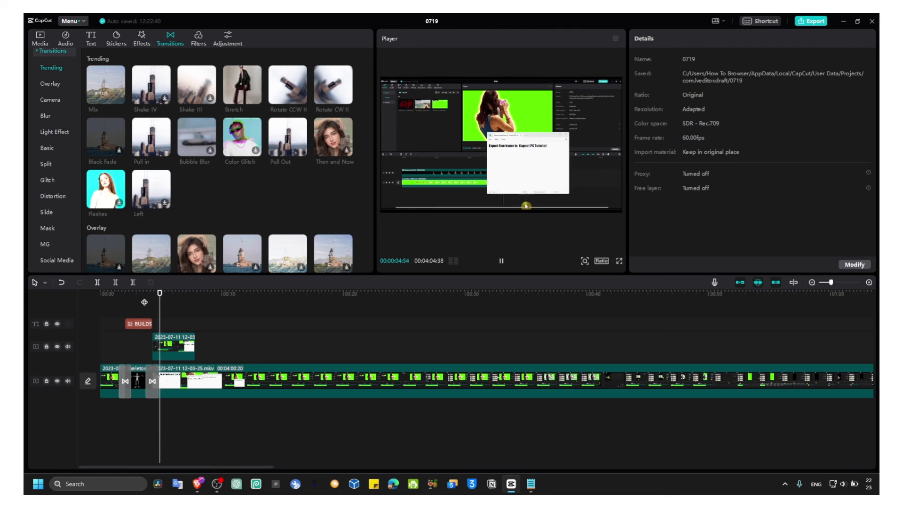
Replay the title section and its Rotate CW II transition into the main video.
{"action": "key", "text": "space"}
{"action": "left_click_drag", "start_coordinate": [163, 298], "coordinate": [142, 301]}
{"action": "key", "text": "space"}
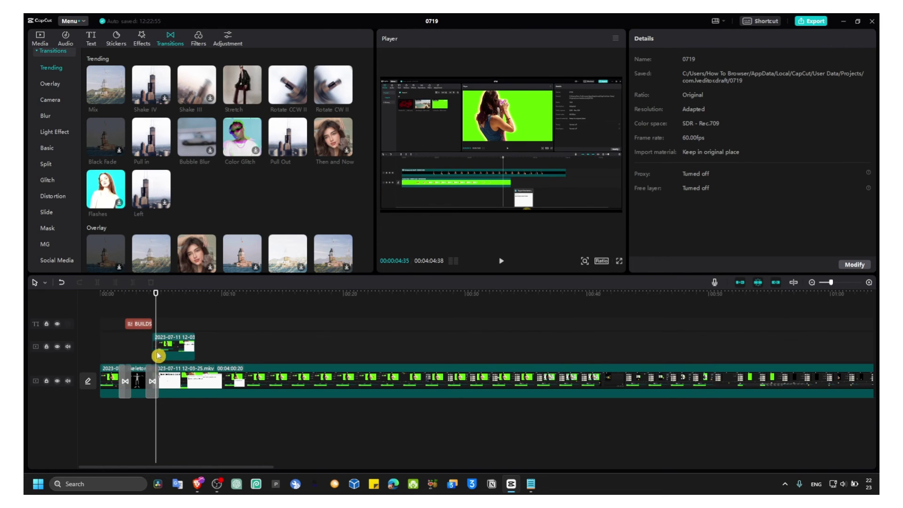
{"action": "left_click", "coordinate": [119, 300]}
{"action": "key", "text": "space"}
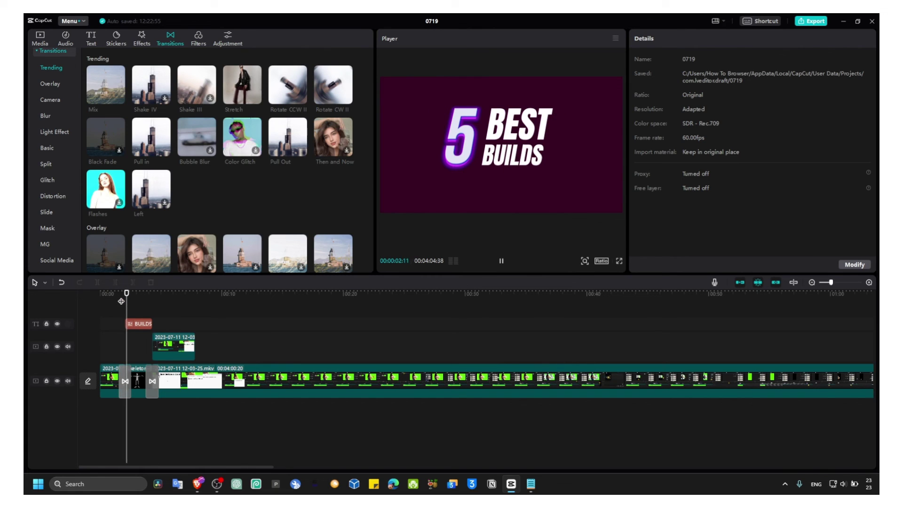
{"action": "left_click_drag", "start_coordinate": [132, 303], "coordinate": [151, 302]}
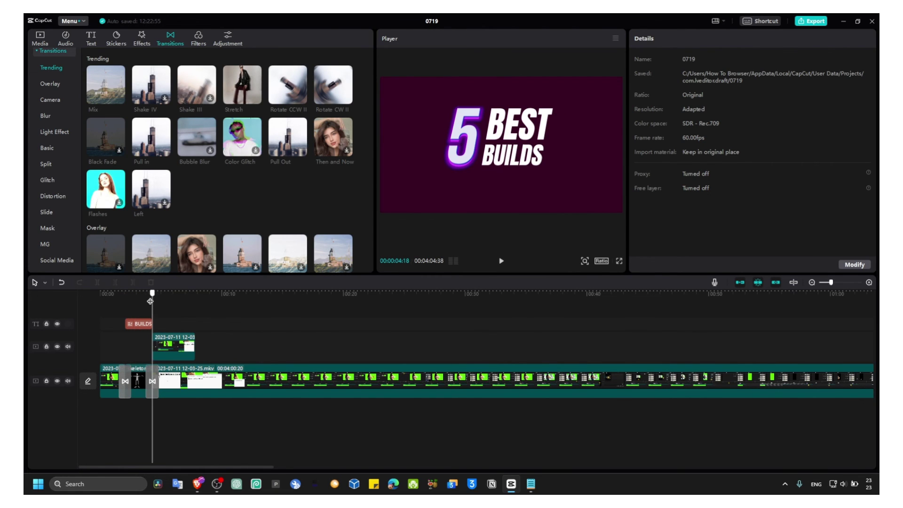
Replace the Rotate CW II transition between the skeleton clip and the main video with Pull in, and preview it.
{"action": "left_click", "coordinate": [155, 380]}
{"action": "key", "text": "Delete"}
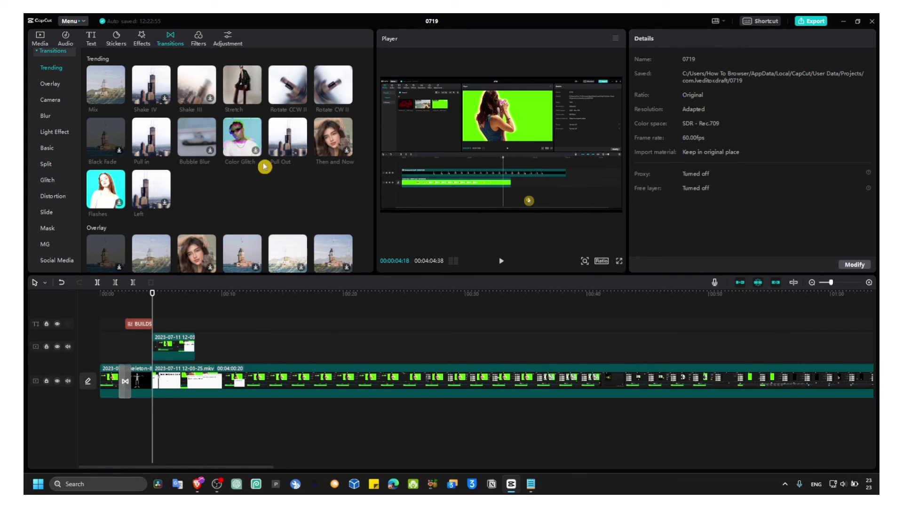
{"action": "scroll", "coordinate": [269, 172], "scroll_direction": "down", "scroll_amount": 2}
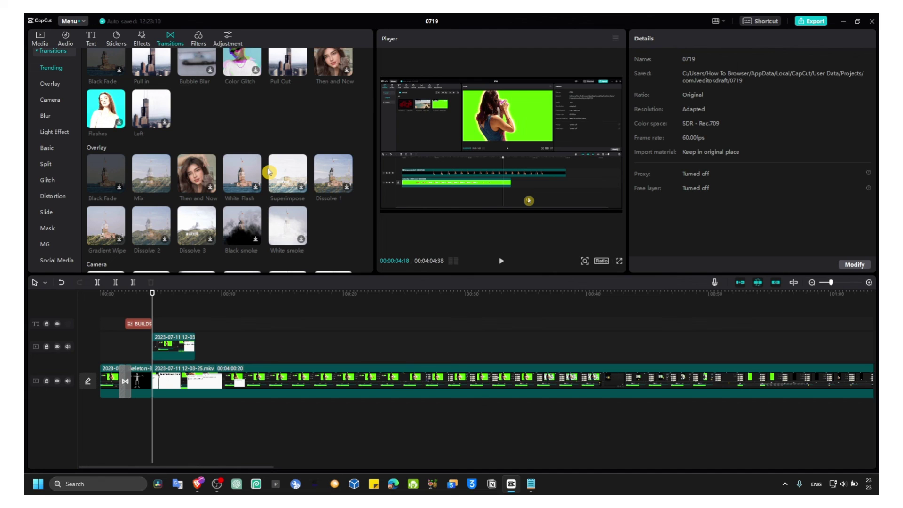
{"action": "scroll", "coordinate": [269, 172], "scroll_direction": "up", "scroll_amount": 2}
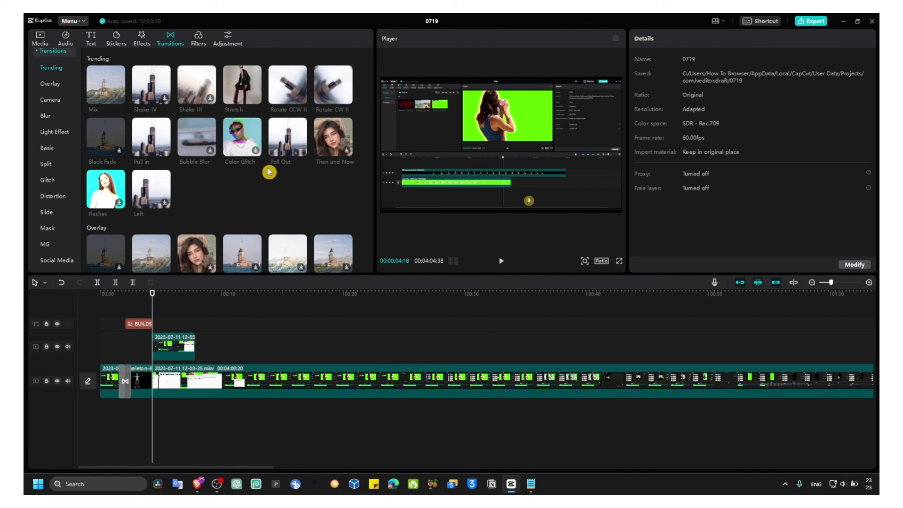
{"action": "mouse_move", "coordinate": [160, 154]}
{"action": "left_mouse_down"}
{"action": "mouse_move", "coordinate": [160, 356]}
{"action": "mouse_move", "coordinate": [150, 381]}
{"action": "left_mouse_up"}
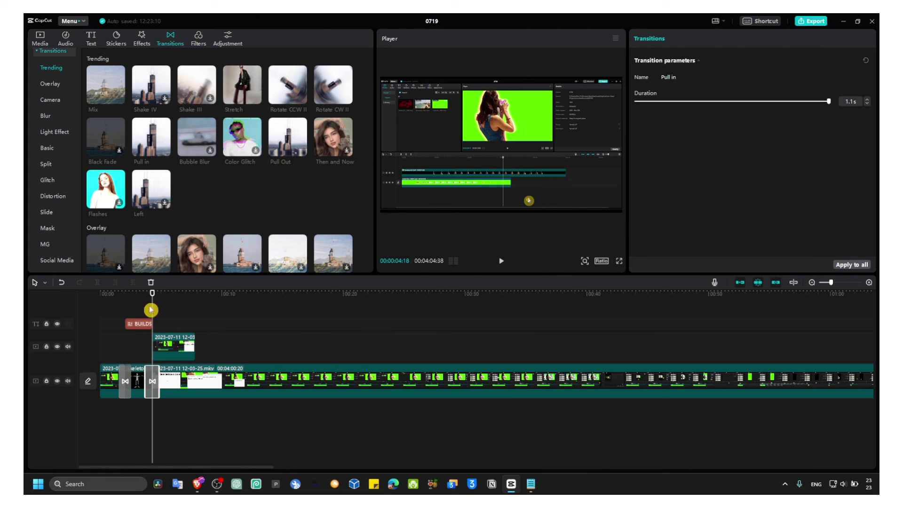
{"action": "left_click_drag", "start_coordinate": [150, 309], "coordinate": [139, 308]}
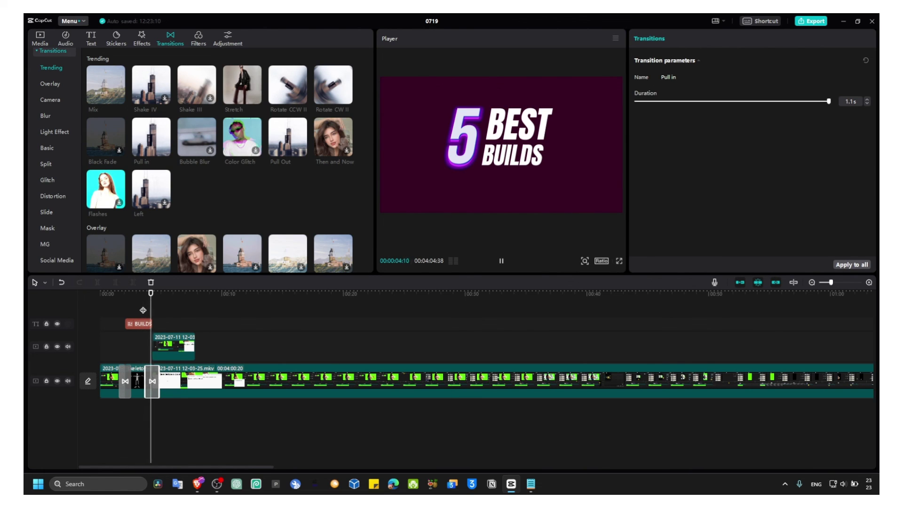
{"action": "left_click_drag", "start_coordinate": [162, 319], "coordinate": [145, 312]}
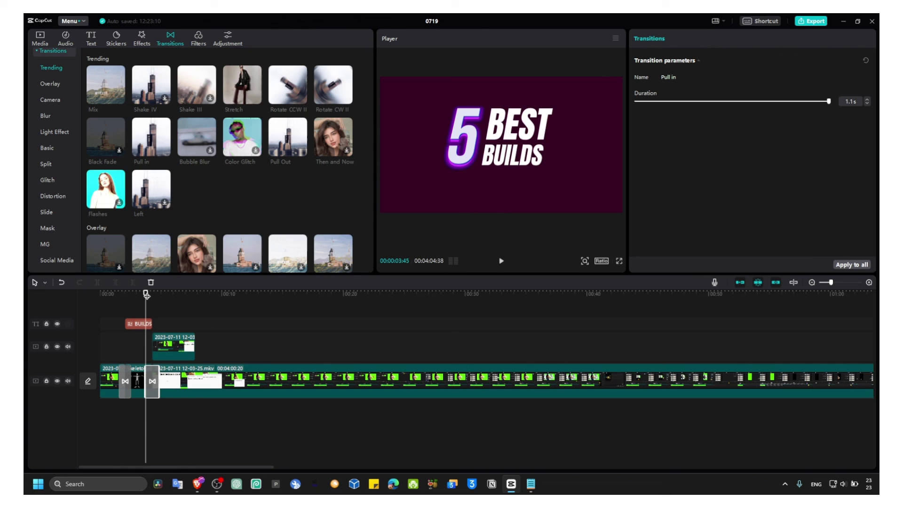
{"action": "key", "text": "space"}
{"action": "key", "text": "space"}
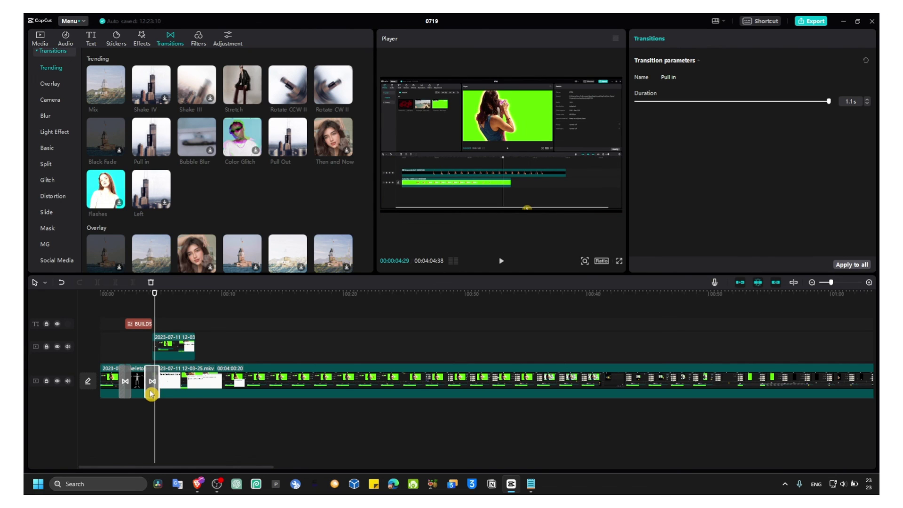
Swap the Pull in transition between the skeleton clip and the main video for Stretch, and preview it.
{"action": "key", "text": "Delete"}
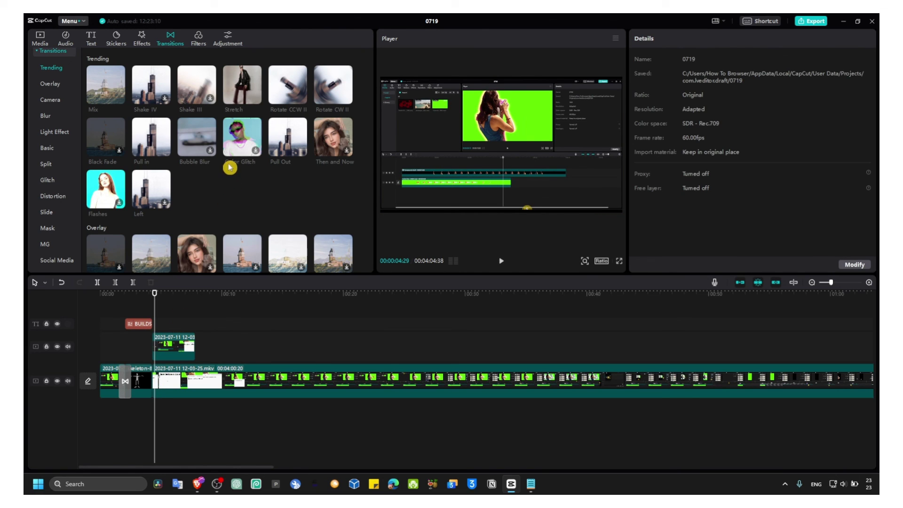
{"action": "left_click_drag", "start_coordinate": [235, 97], "coordinate": [152, 375]}
{"action": "left_click_drag", "start_coordinate": [154, 304], "coordinate": [143, 304]}
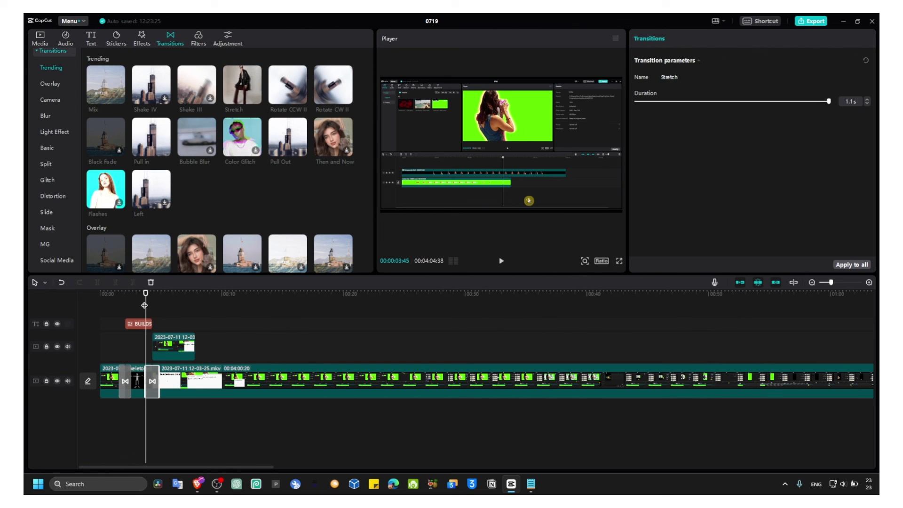
{"action": "key", "text": "space"}
{"action": "key", "text": "space"}
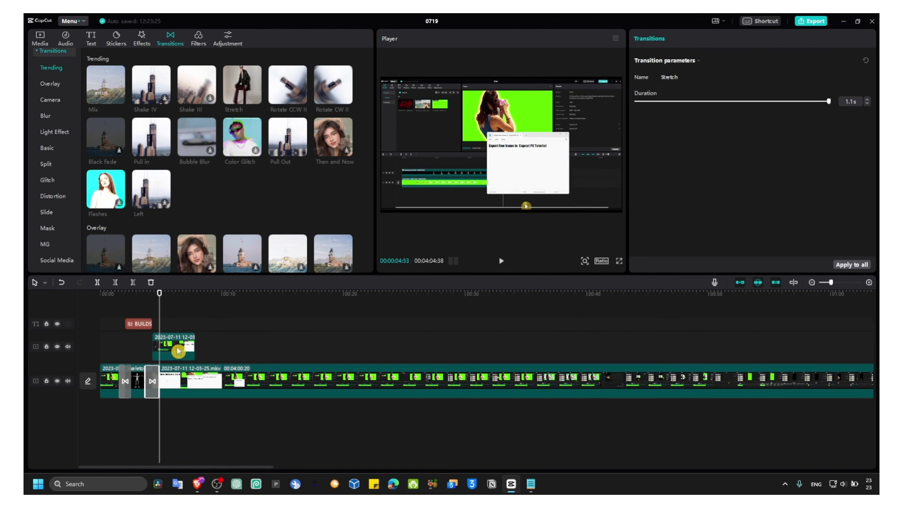
Move the overlay clip clear of the Stretch transition to start at about 7 seconds, and replay the transition.
{"action": "left_click_drag", "start_coordinate": [178, 350], "coordinate": [213, 351]}
{"action": "left_click_drag", "start_coordinate": [161, 307], "coordinate": [145, 303]}
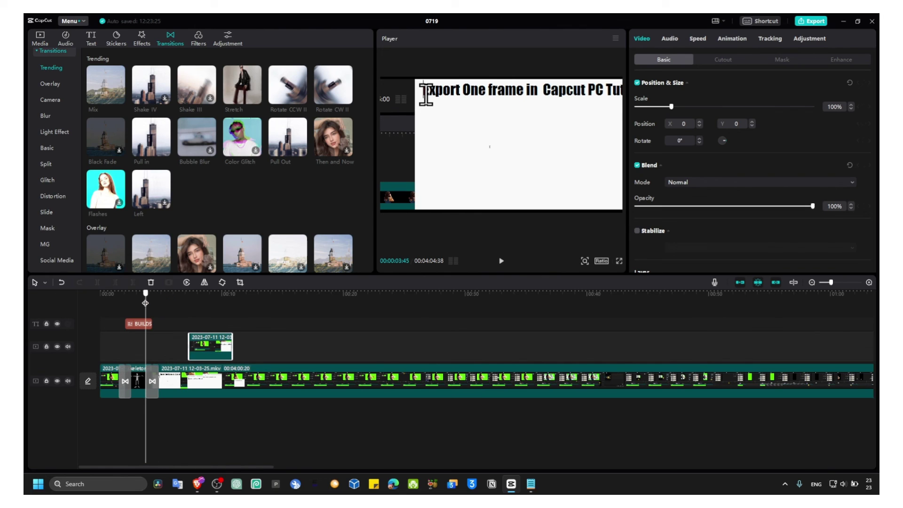
{"action": "key", "text": "space"}
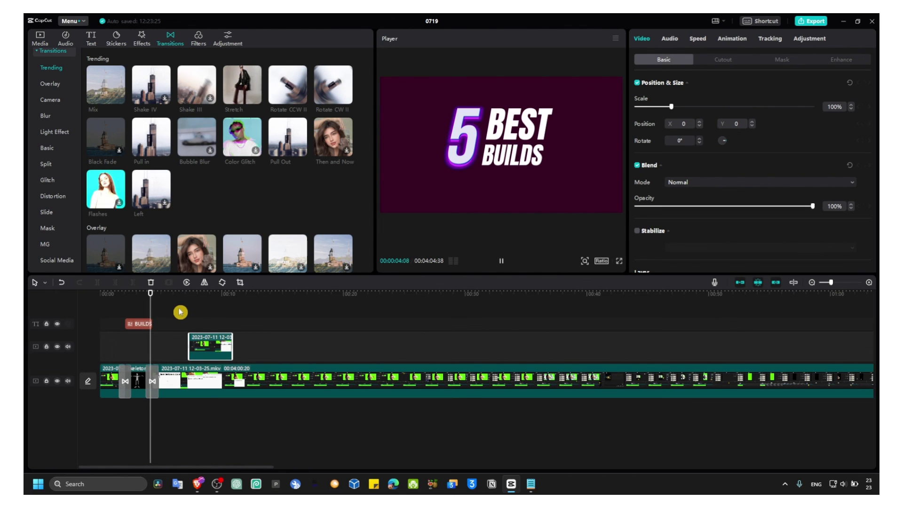
{"action": "key", "text": "space"}
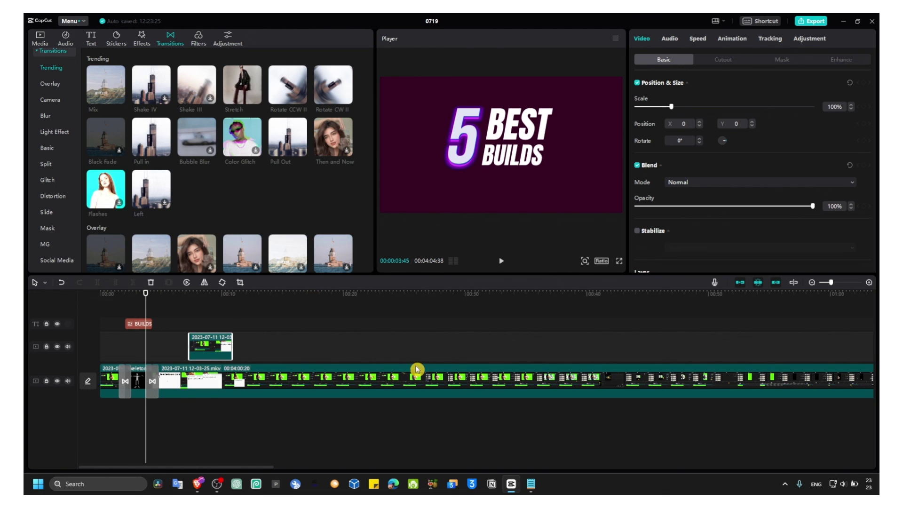
{"action": "left_click", "coordinate": [217, 484]}
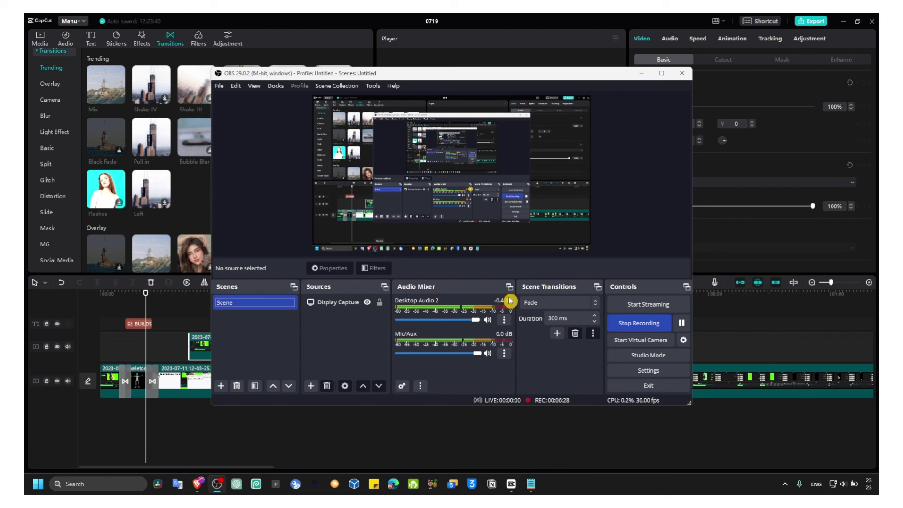